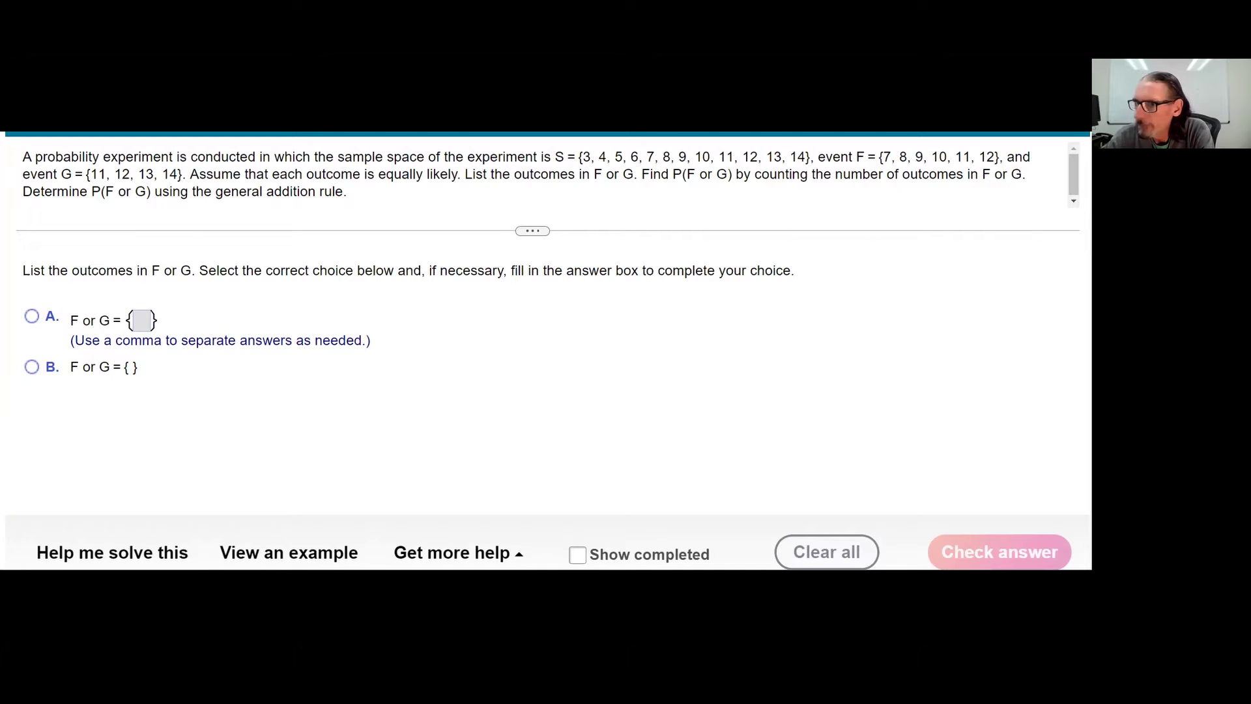
Switch from the MyLab F or G question to the blank Venn diagram in Paint
key(alt+Tab)
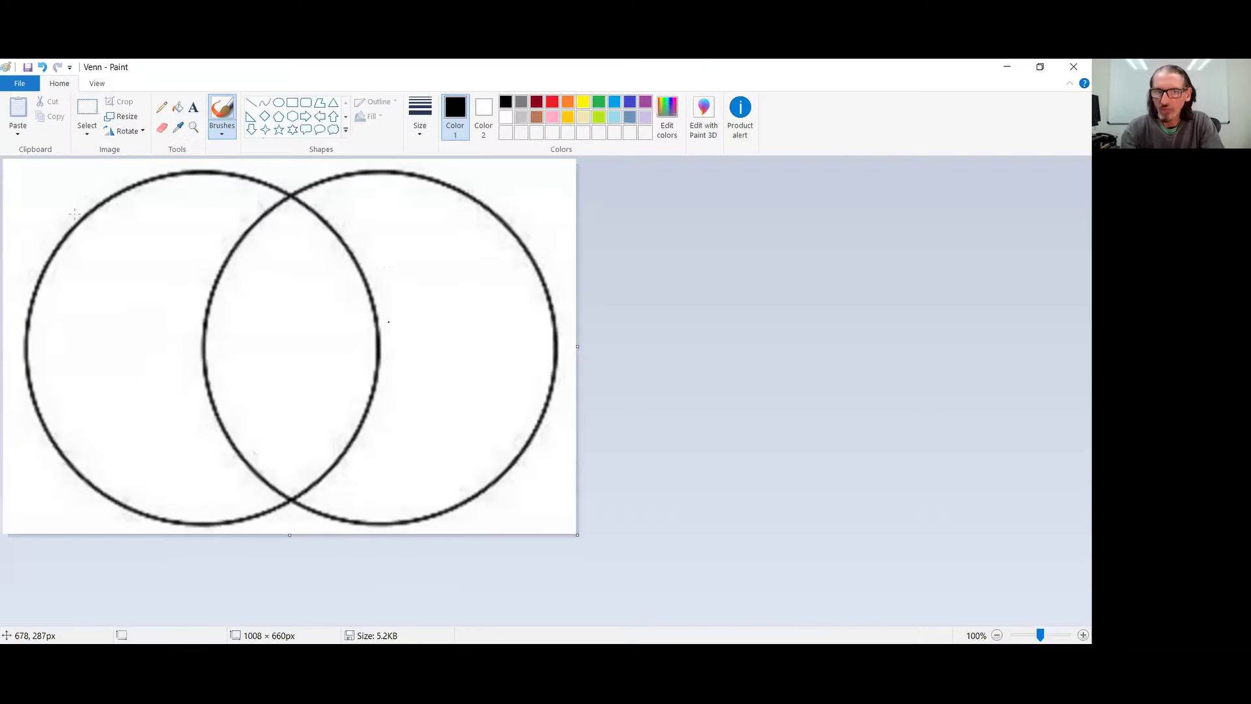
Type 11 and 12 on separate lines in the circles' overlap and drag them lower
click(194, 107)
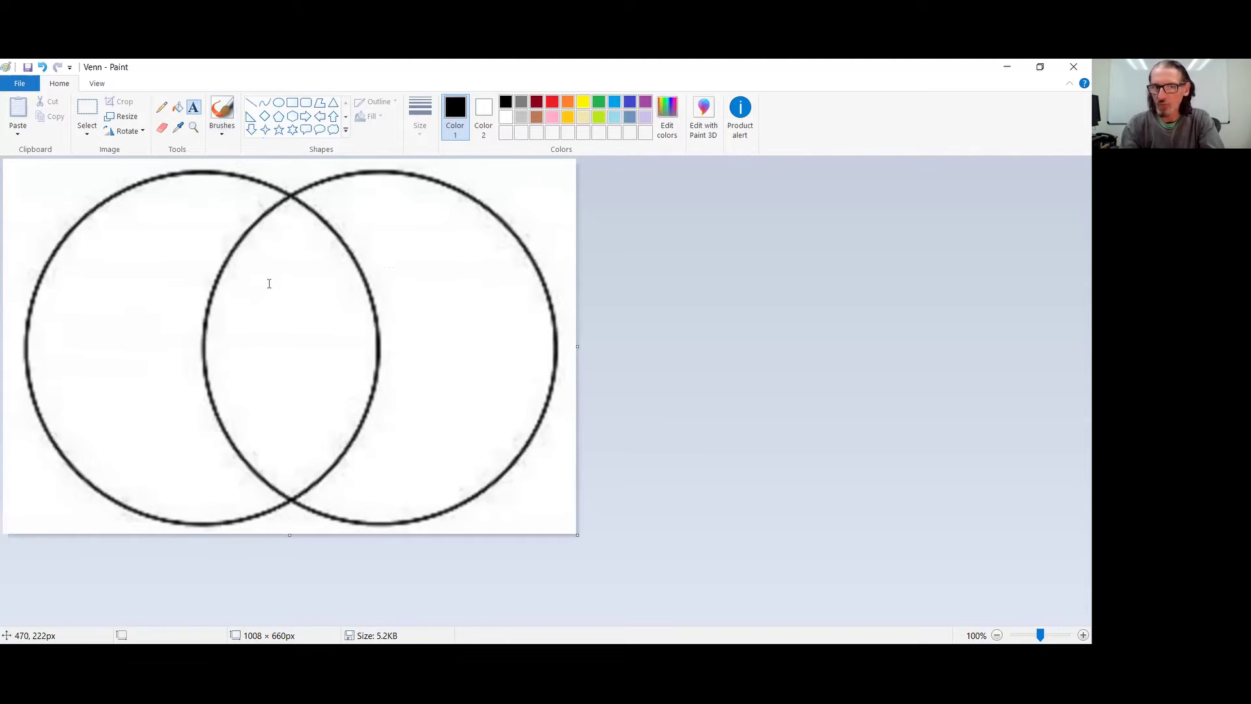
click(268, 283)
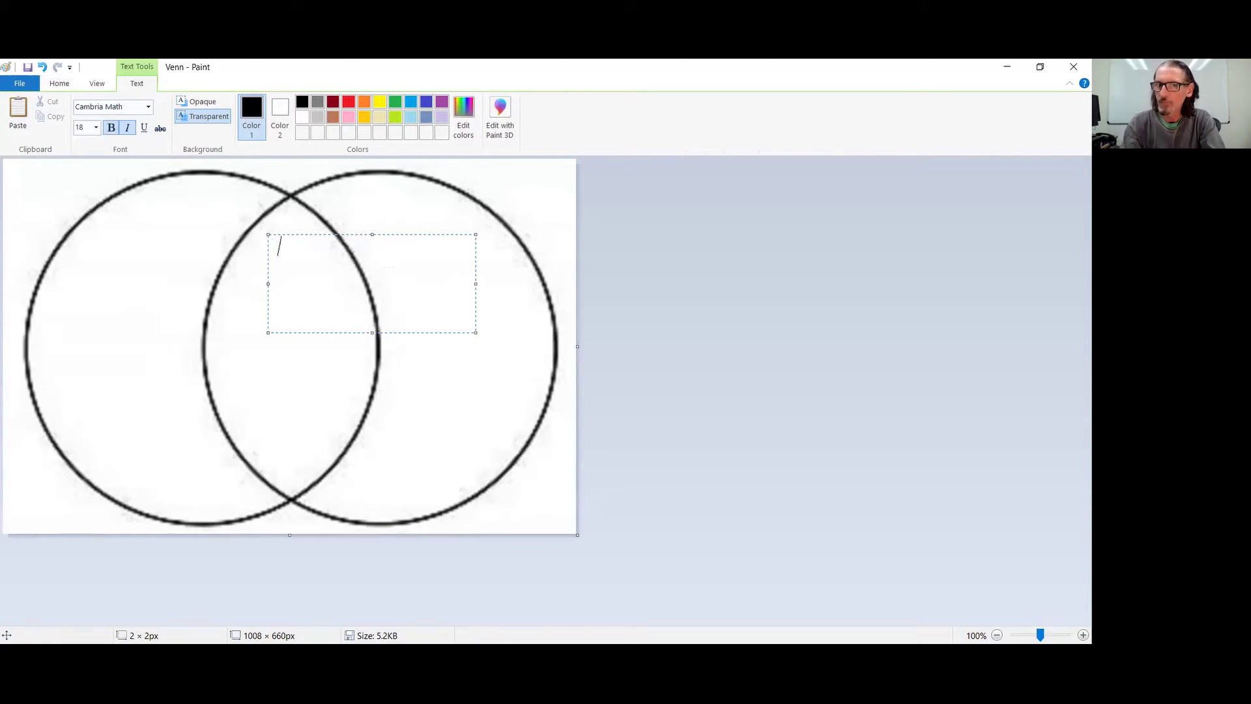
text(11)
key(Return)
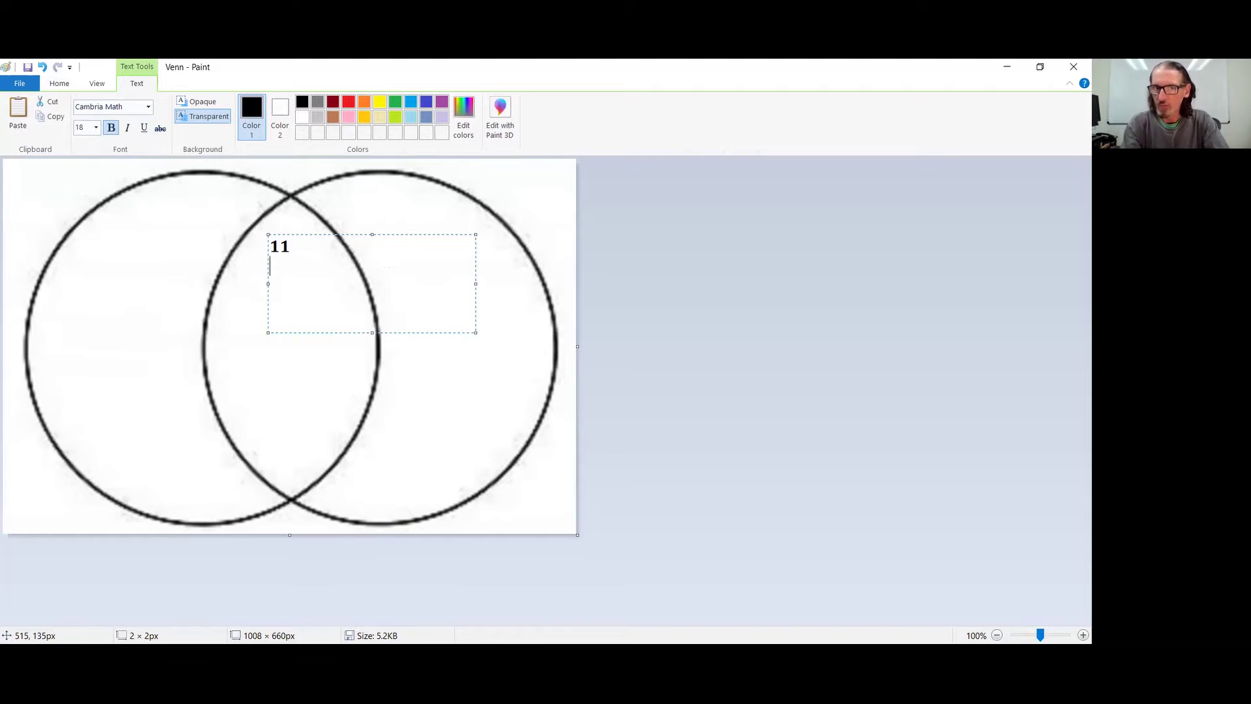
key(Return)
text(12)
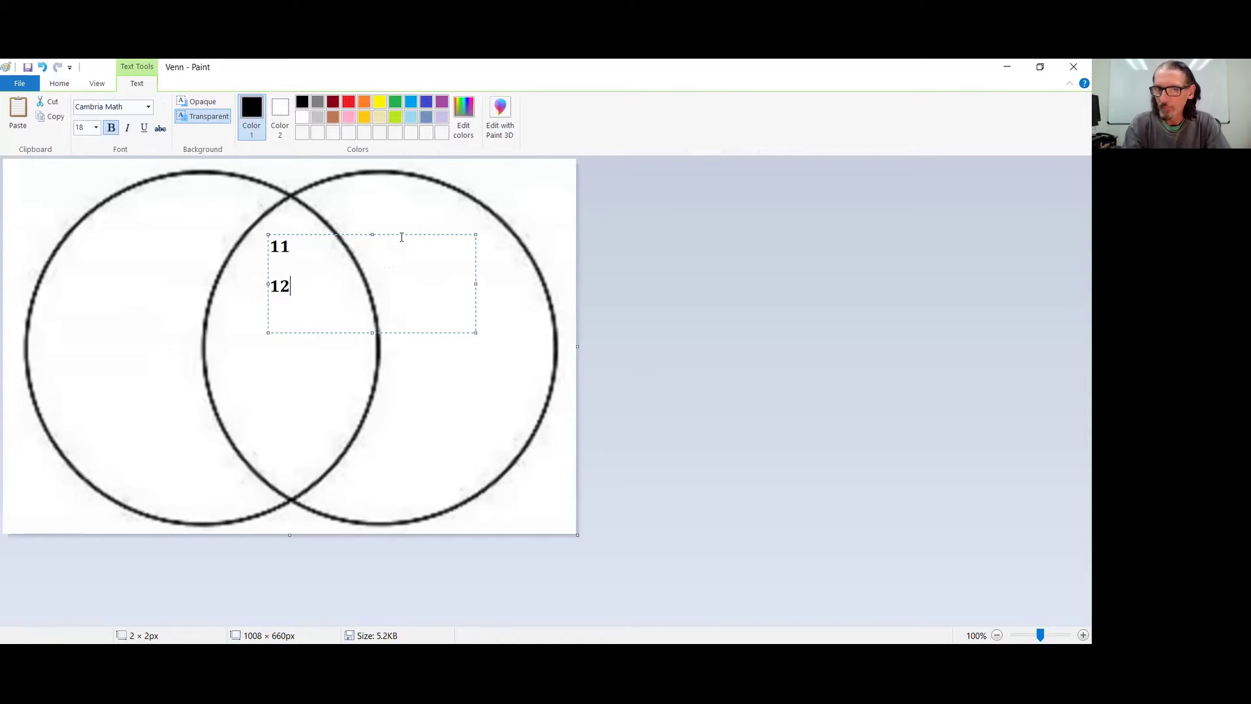
drag(401, 235, 398, 294)
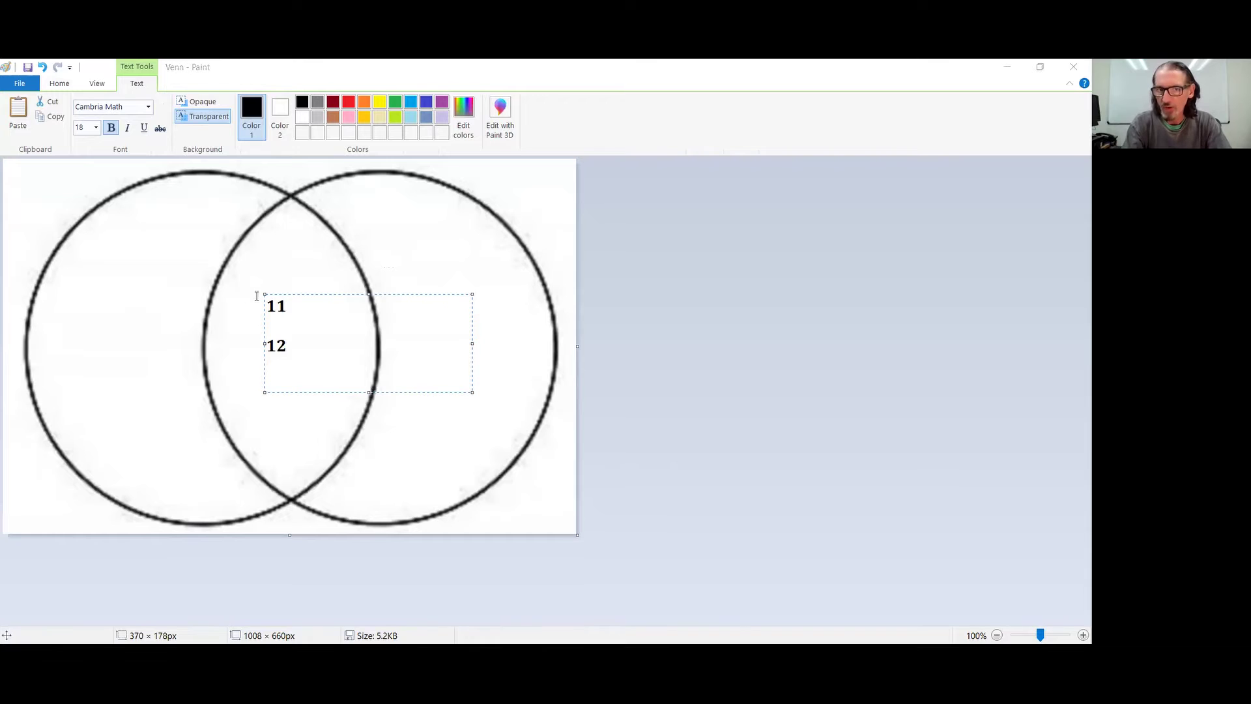
click(257, 296)
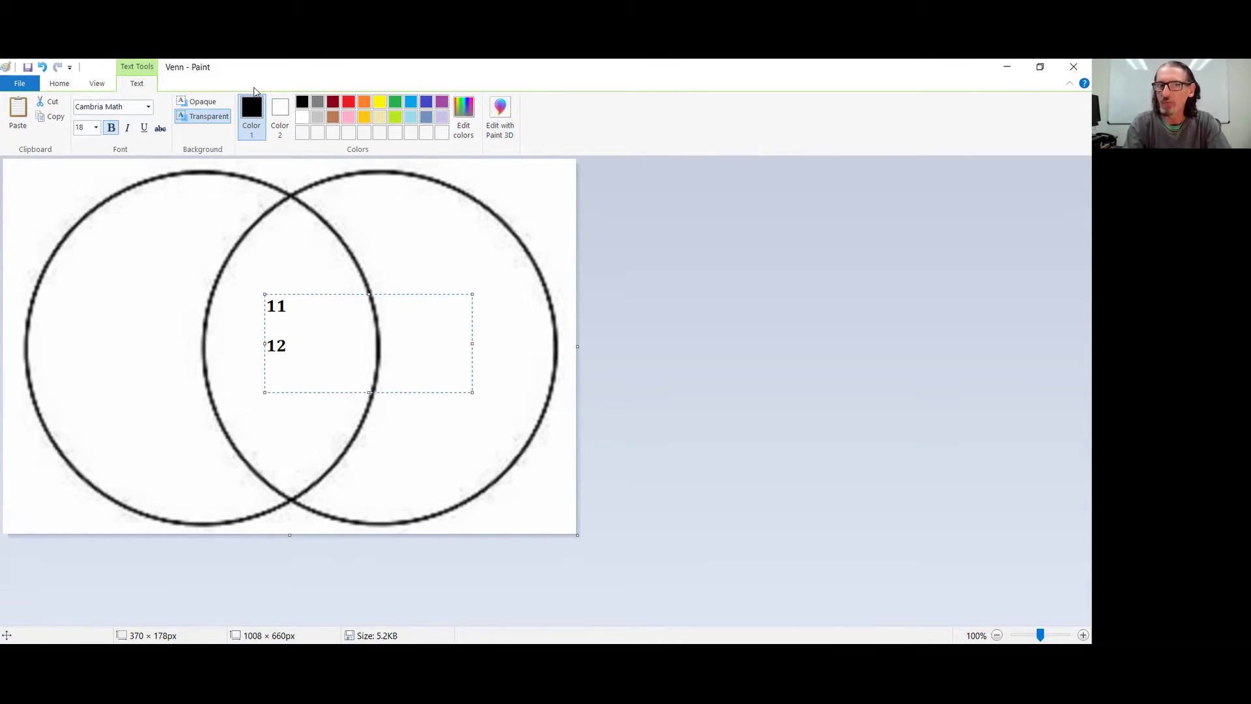
Add an F label at the canvas's top-left corner
click(8, 187)
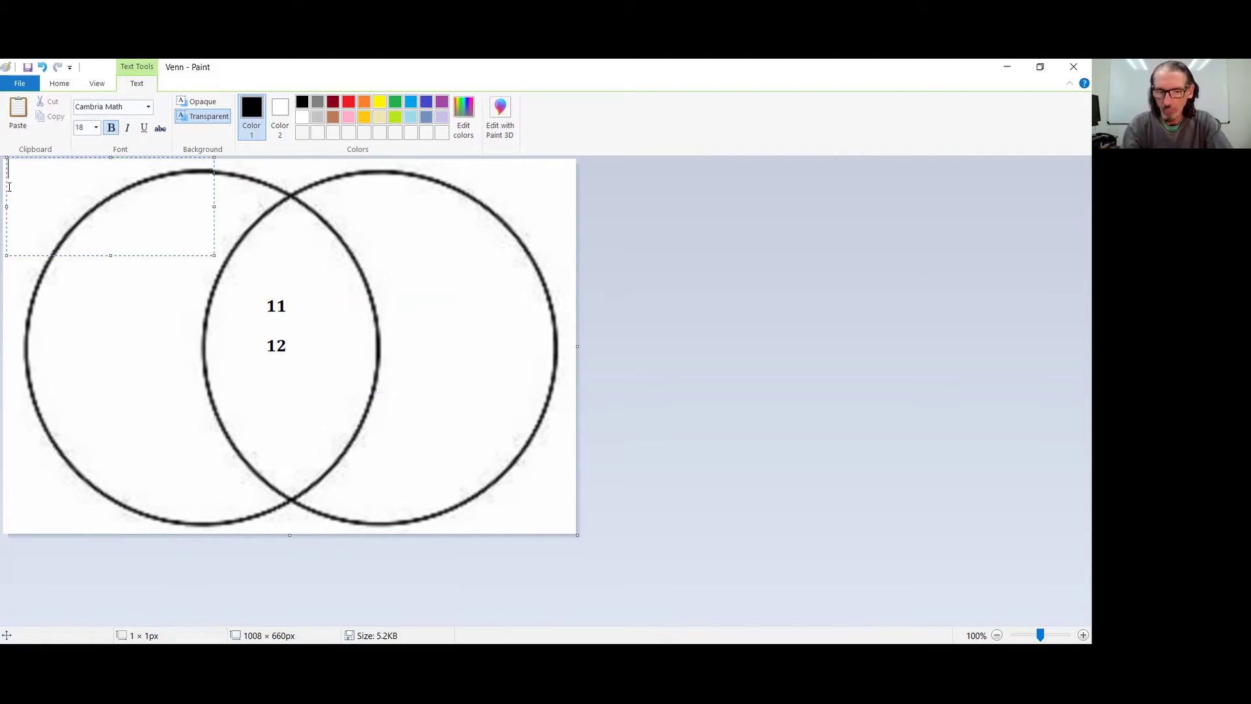
text(F)
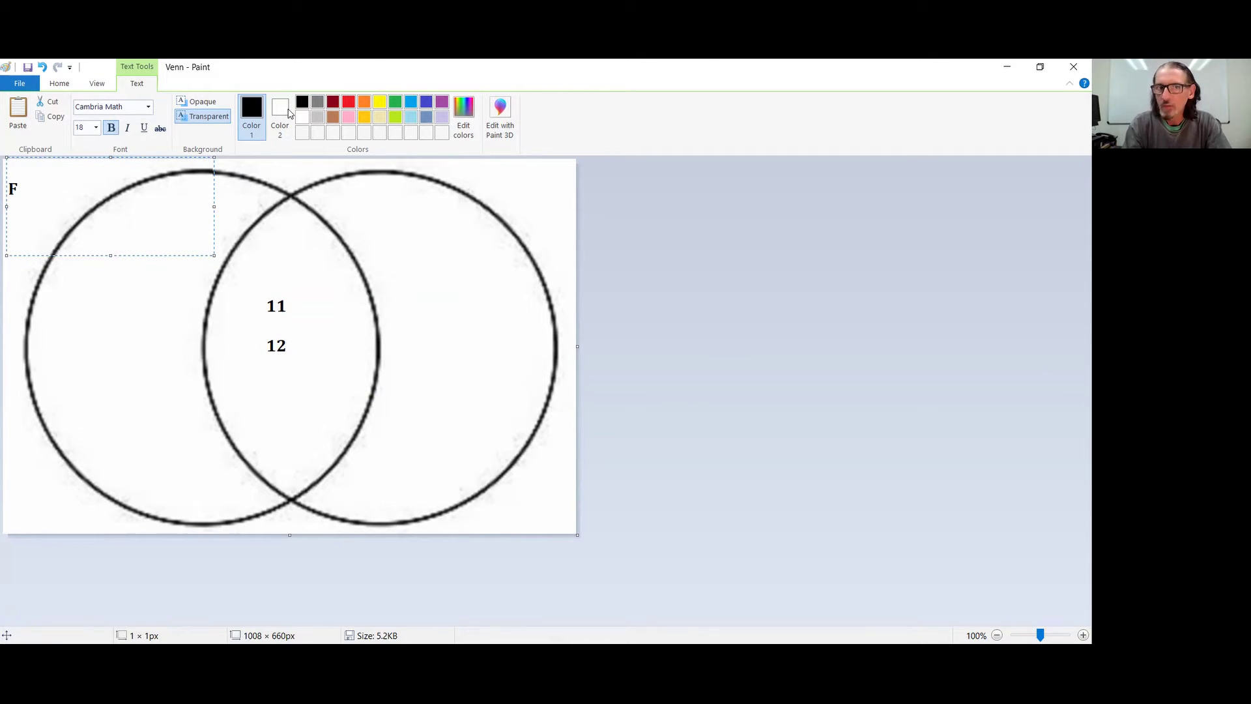
click(98, 271)
List 7, 8, 9 and 10 on separate lines inside the left-only region
click(99, 271)
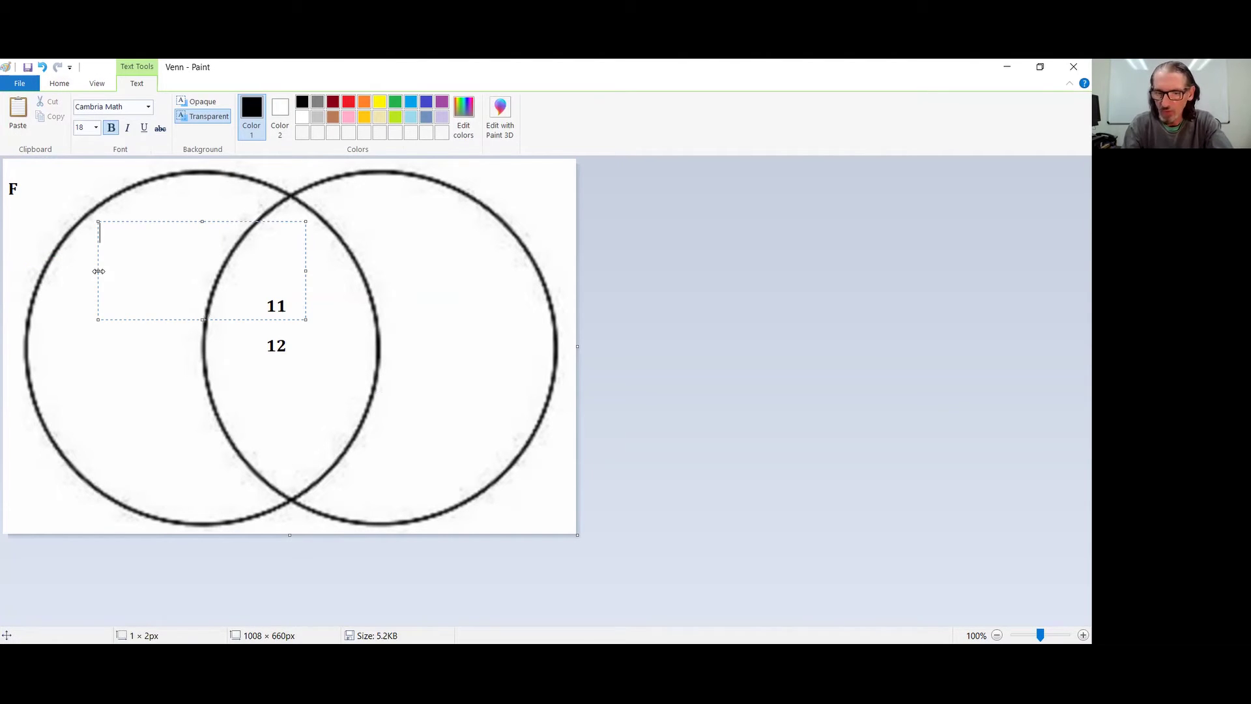
key(Return)
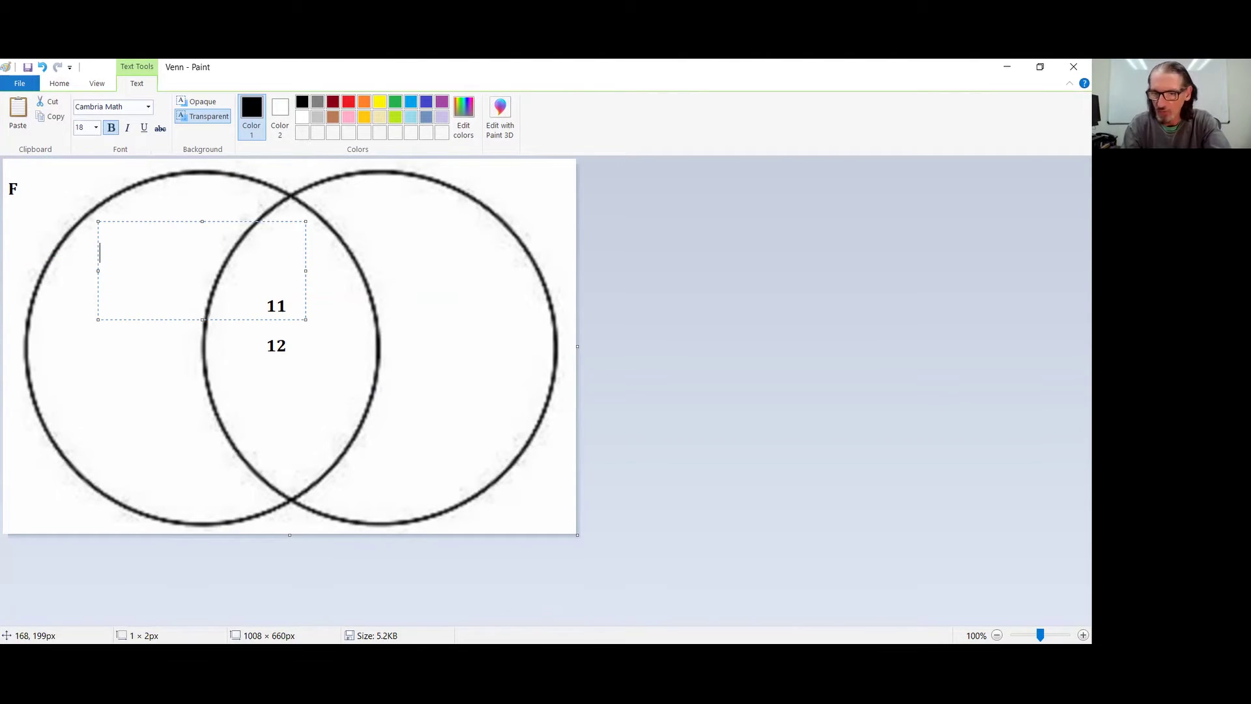
text(7)
key(Return)
text(8)
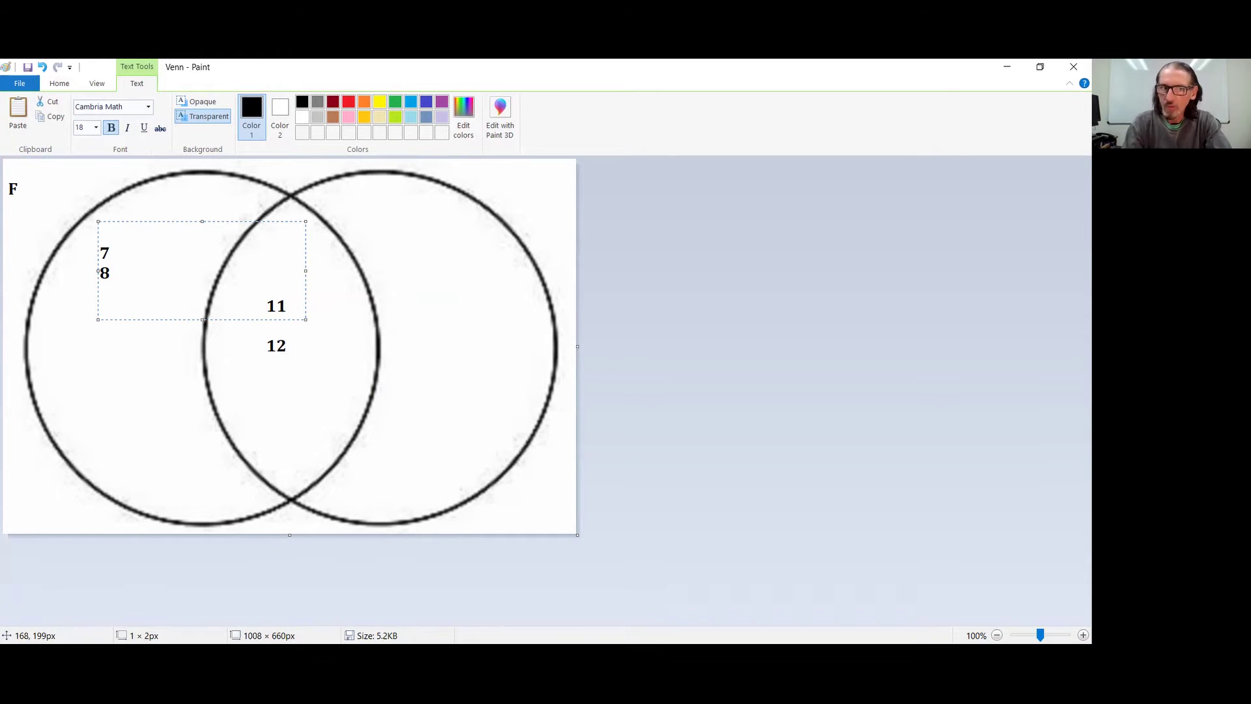
key(Return)
key(Return)
key(Return)
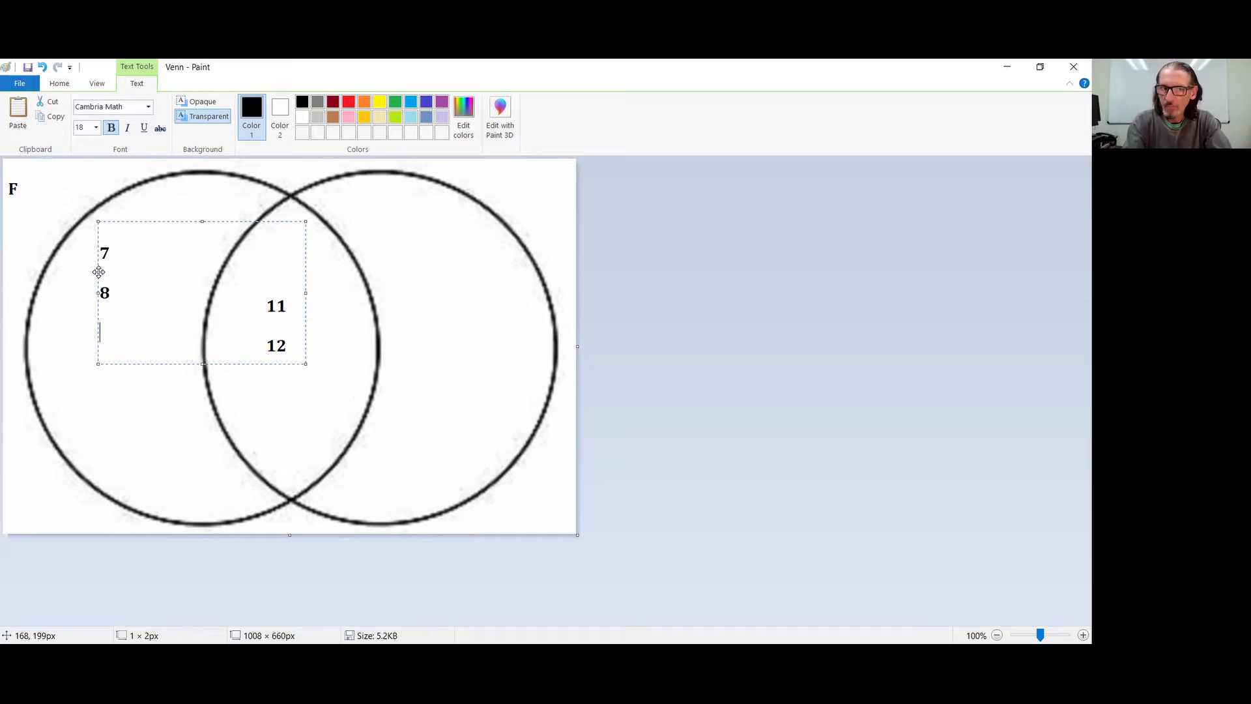
text(9)
key(Return)
text(10)
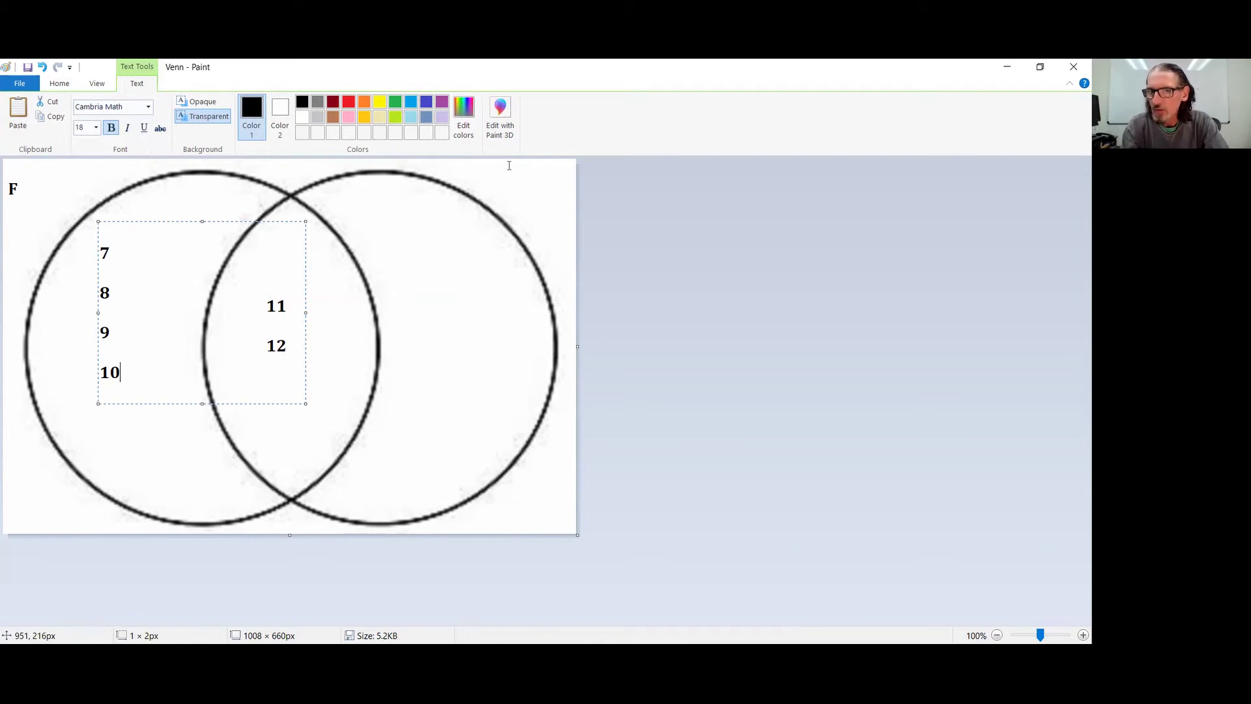
Add a G label at the canvas's top-right corner
click(526, 192)
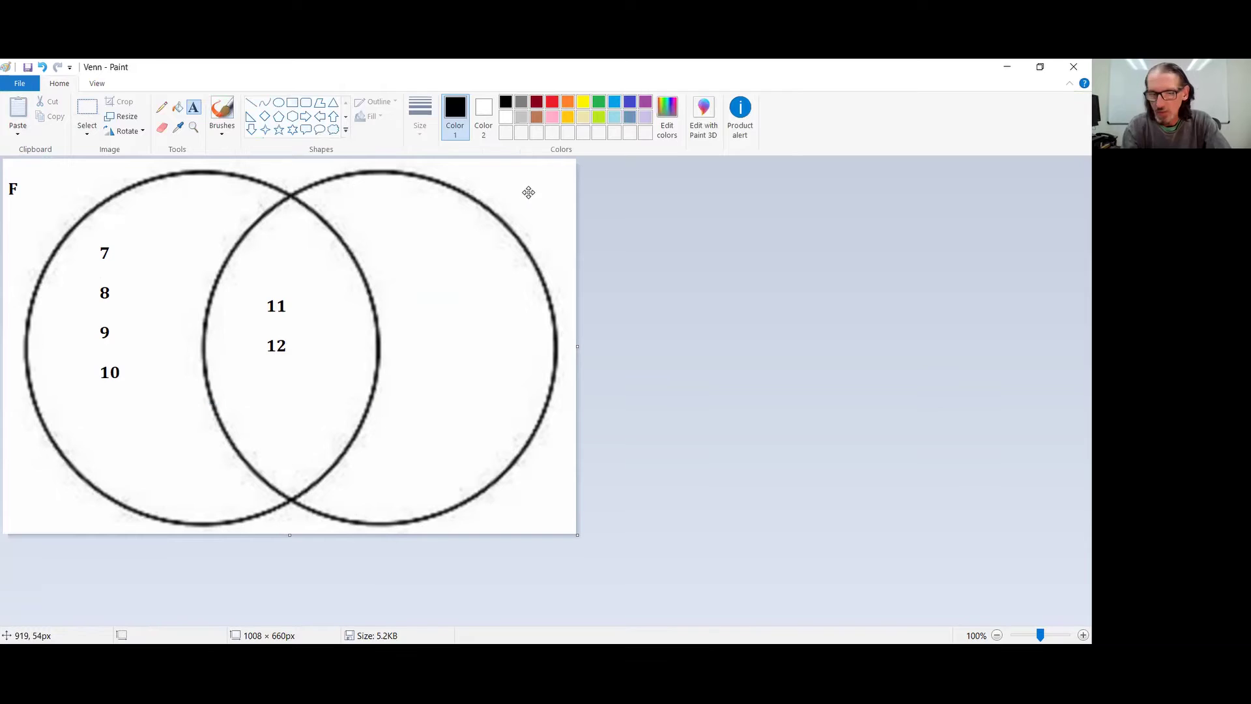
click(528, 192)
text(G)
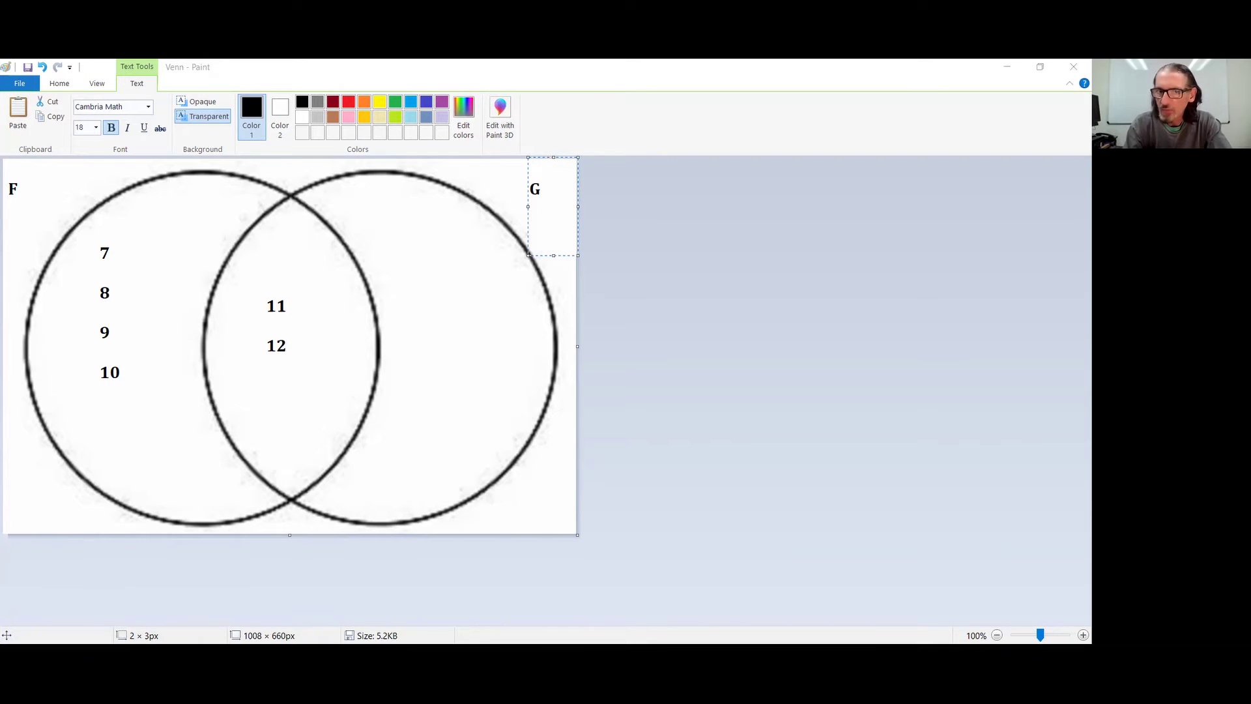
click(522, 138)
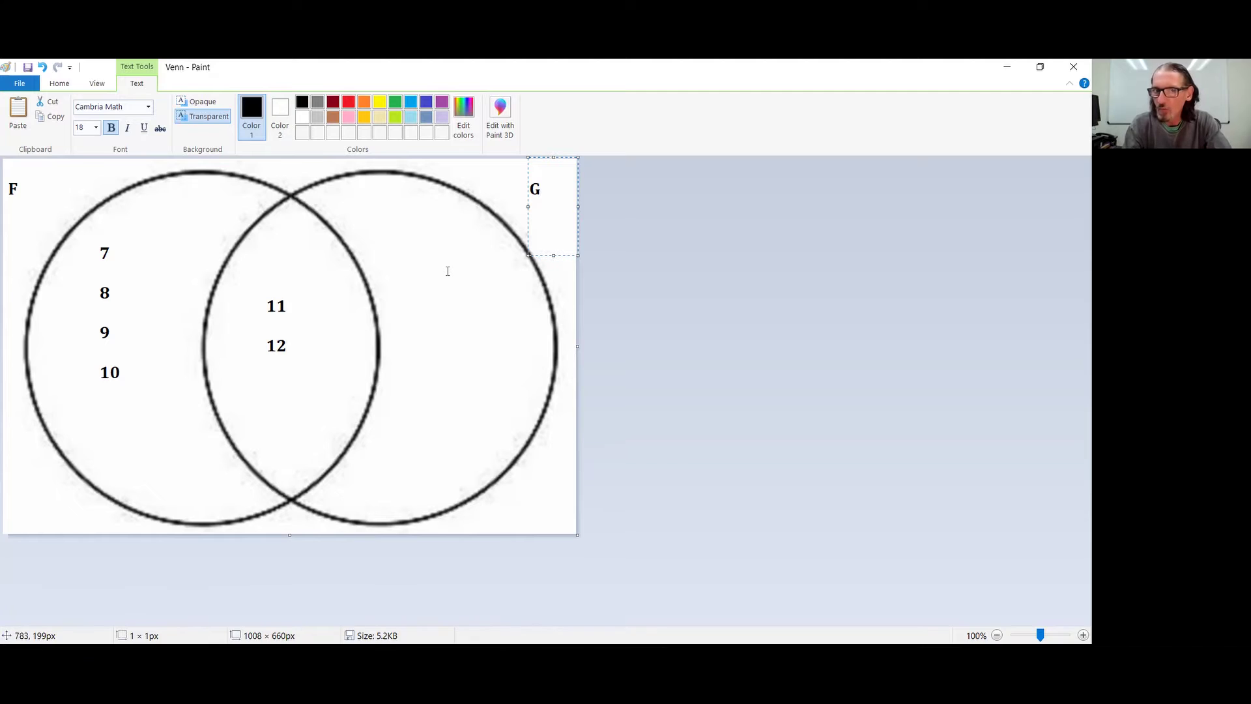
click(408, 271)
Write 13 and 14 on separate lines in the right circle's outer part
click(408, 274)
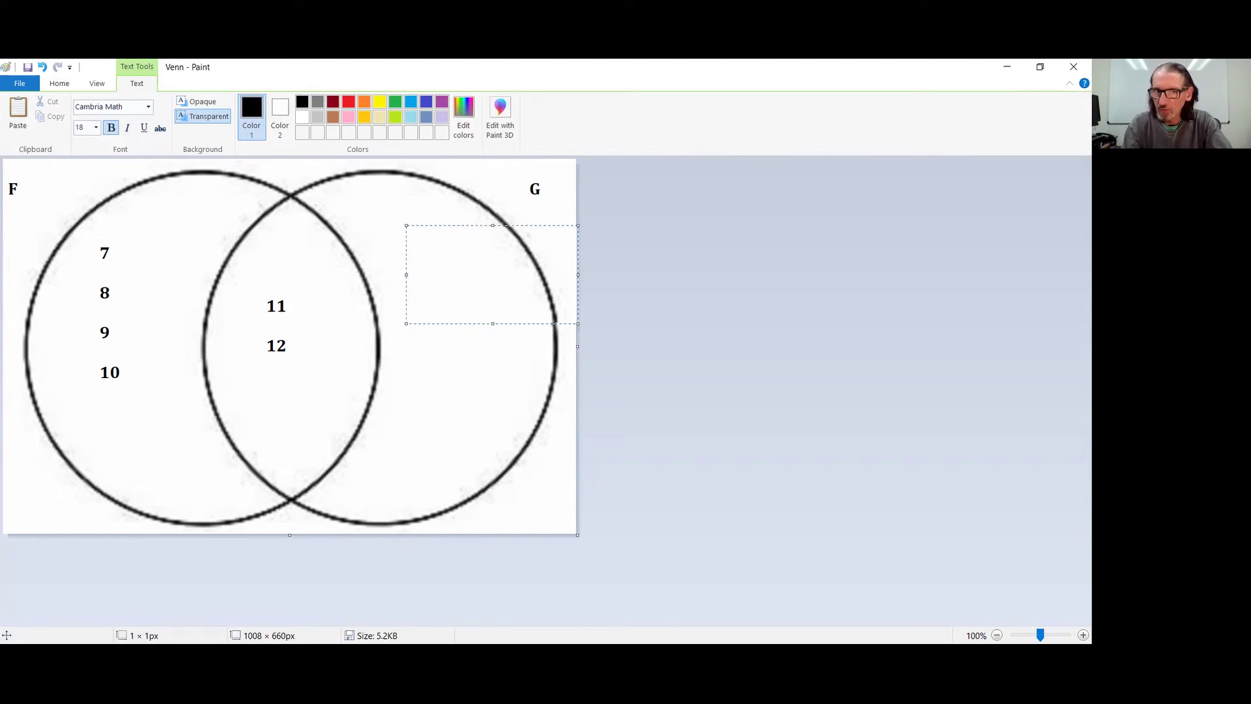
text(13)
key(Return)
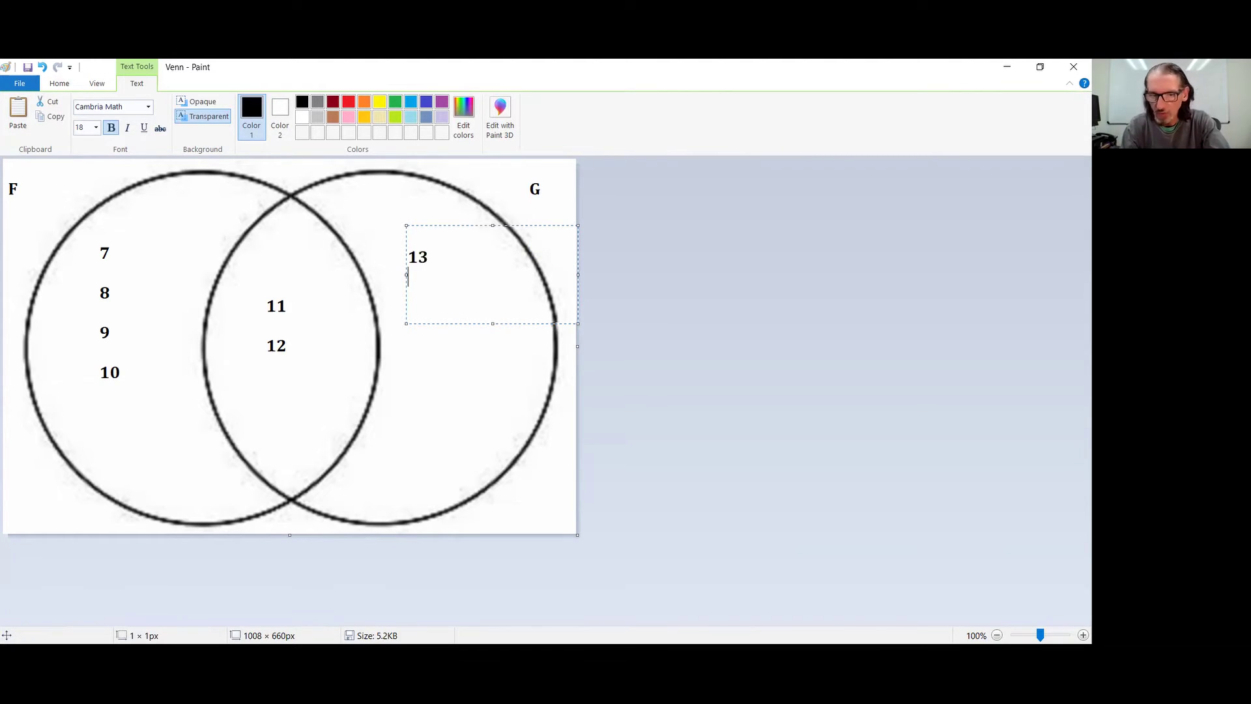
text(14)
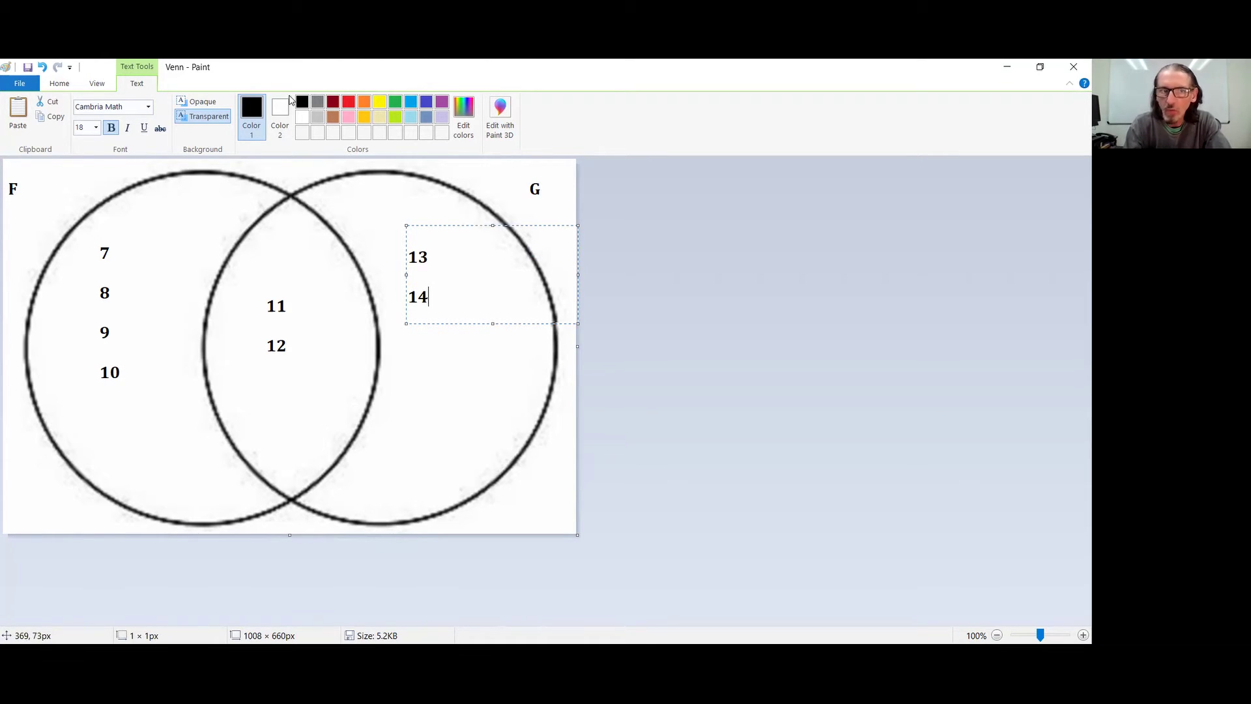
Write the outcomes 3, 4, 5 and 6 outside both circles, beside the F label
click(40, 190)
click(33, 191)
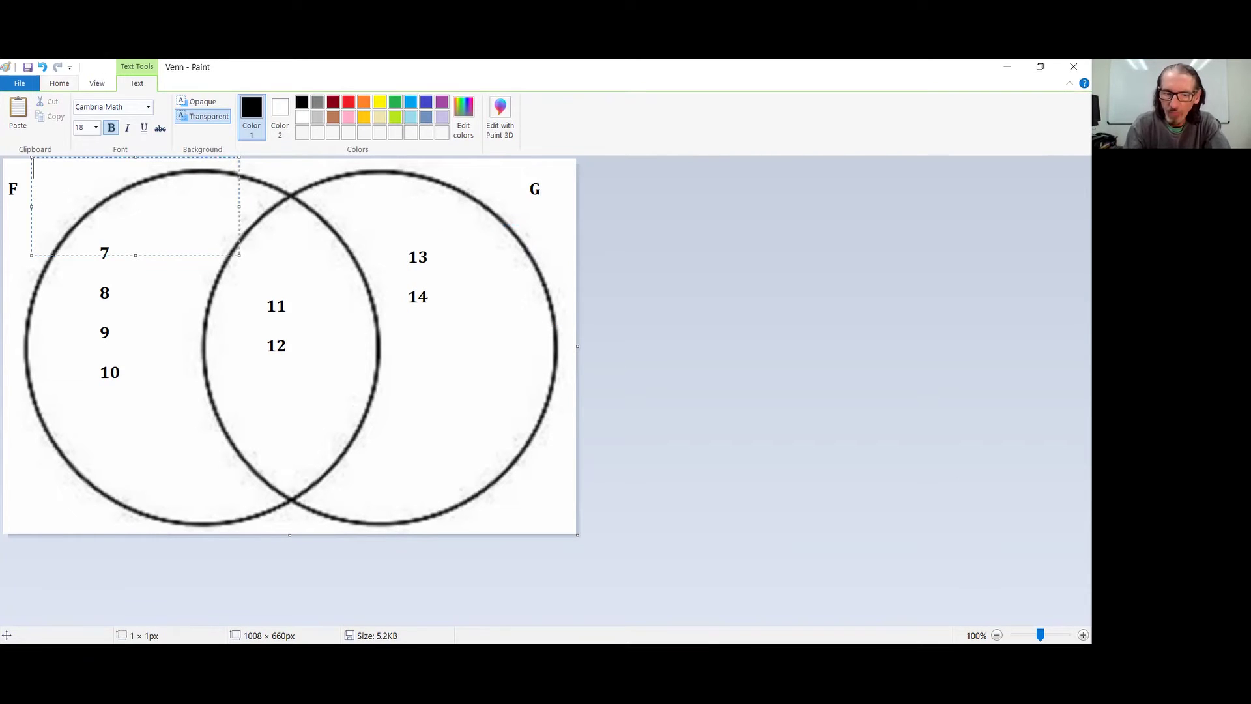
text(3)
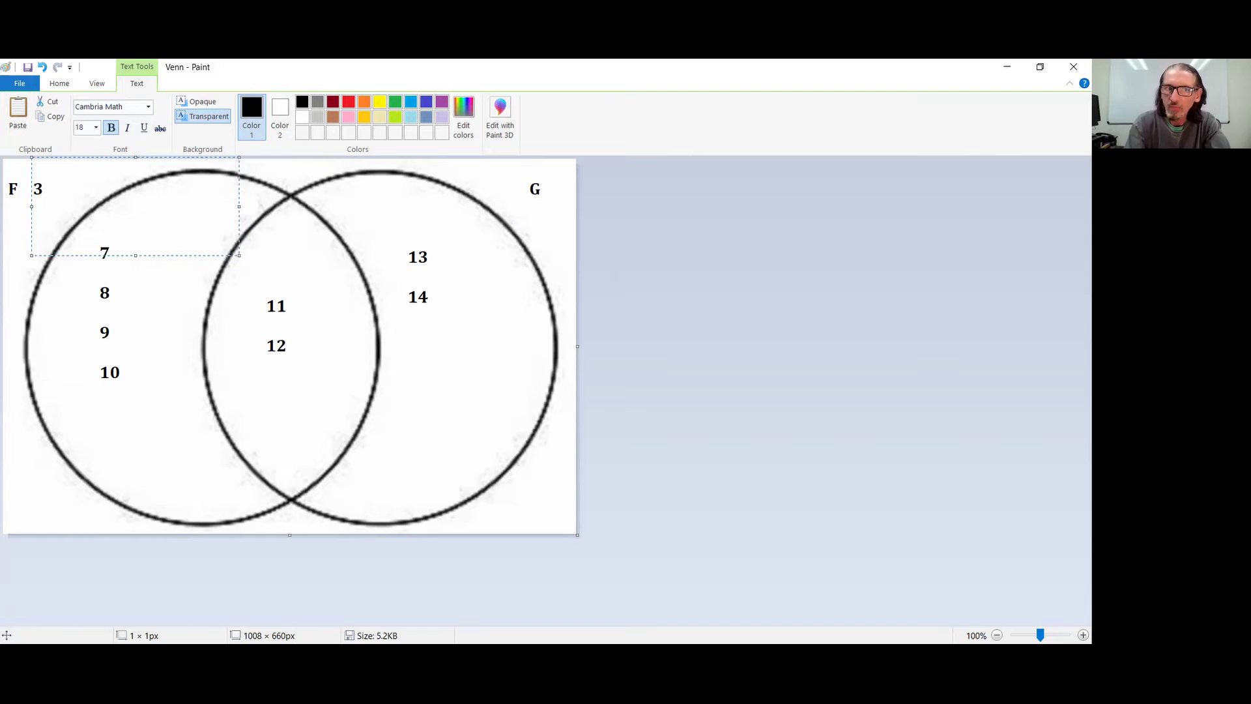
key(Return)
text(4)
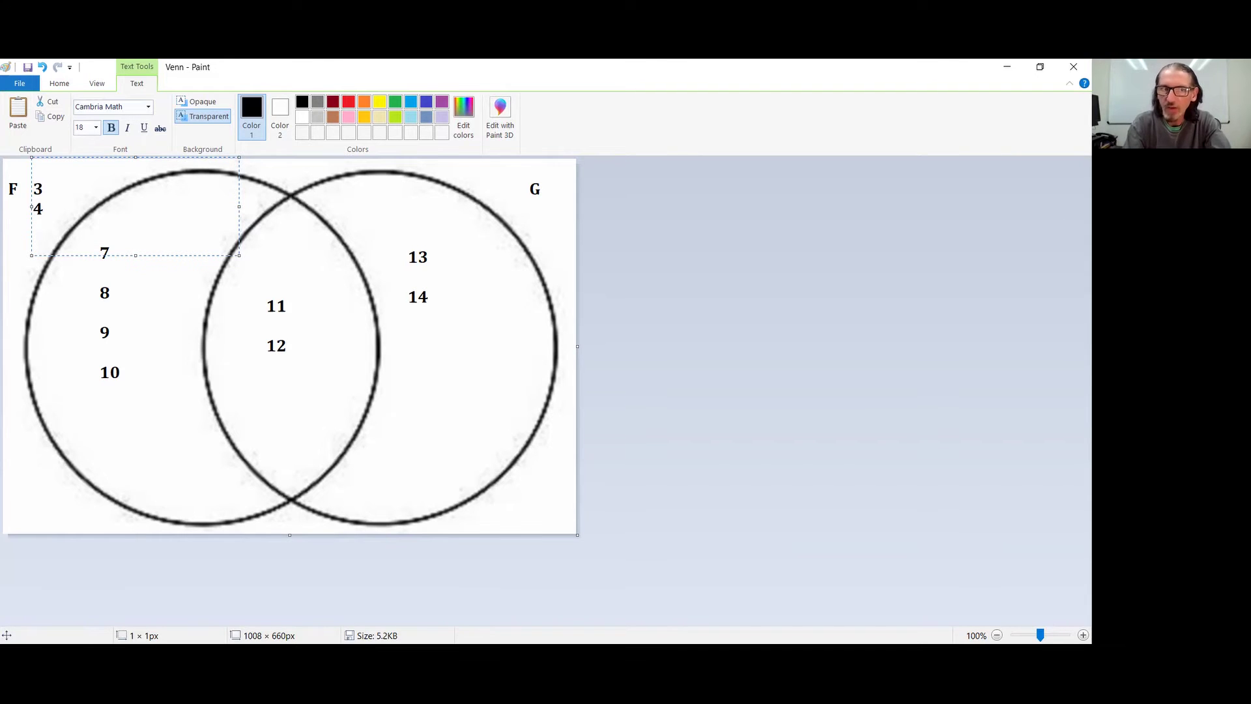
key(Return)
text(5)
key(Return)
text(6)
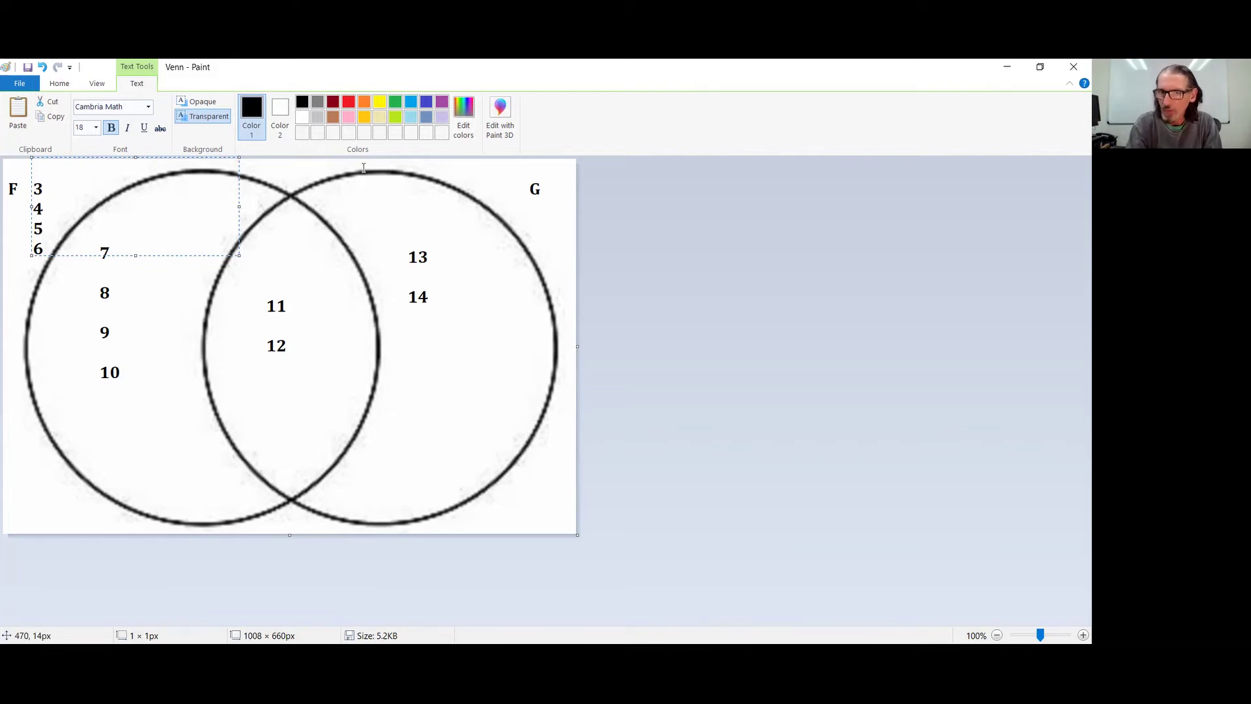
click(322, 219)
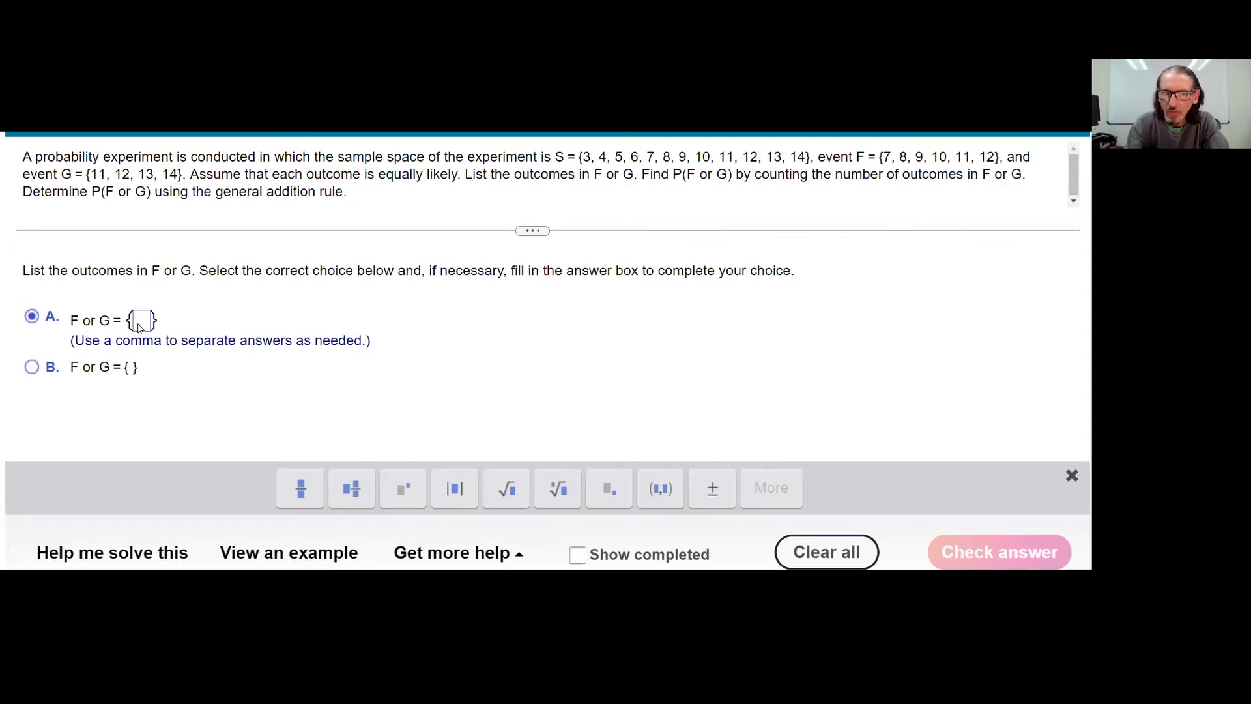
Enter 7,8,9,10,11,12,13,14 in option A's F or G answer box
click(139, 328)
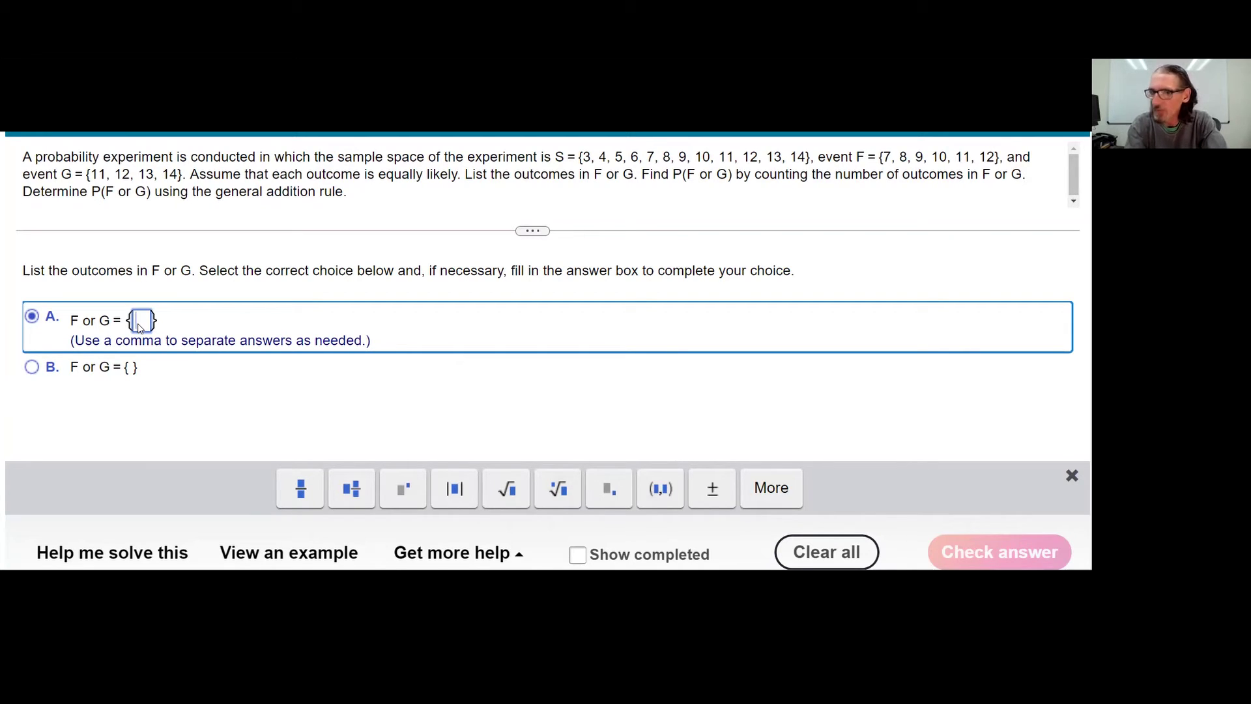
text(7)
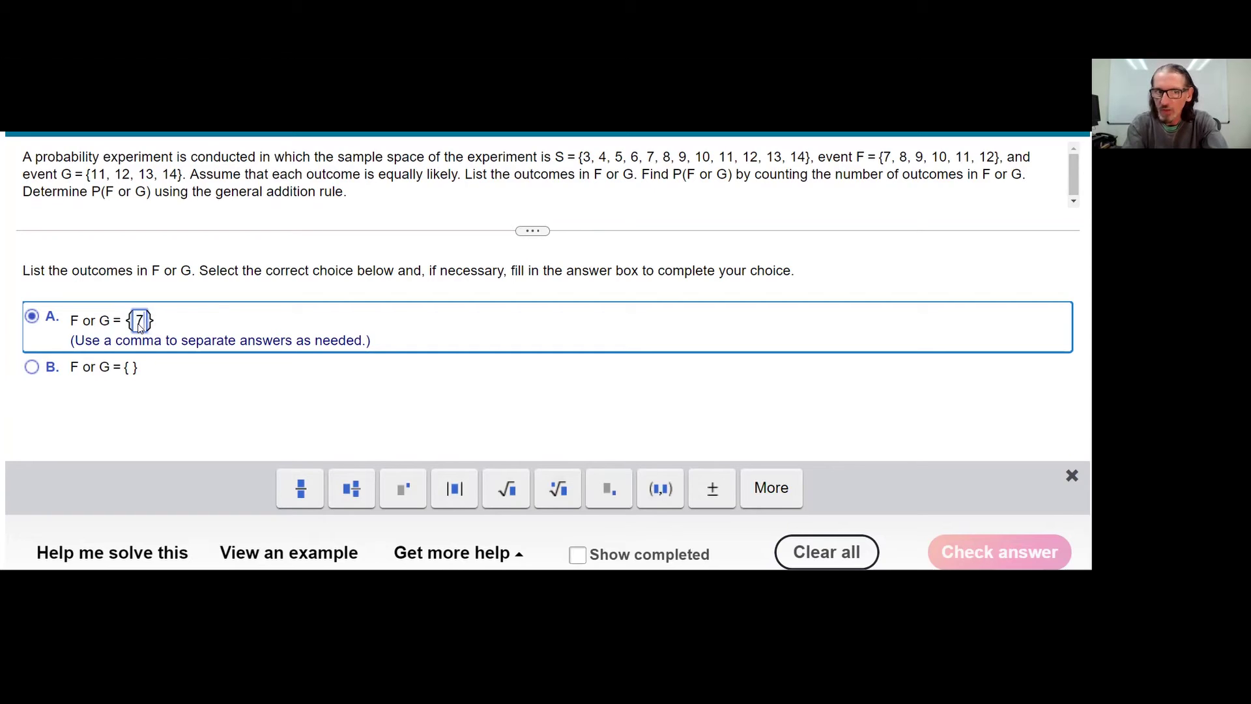
text(,8,9,10,)
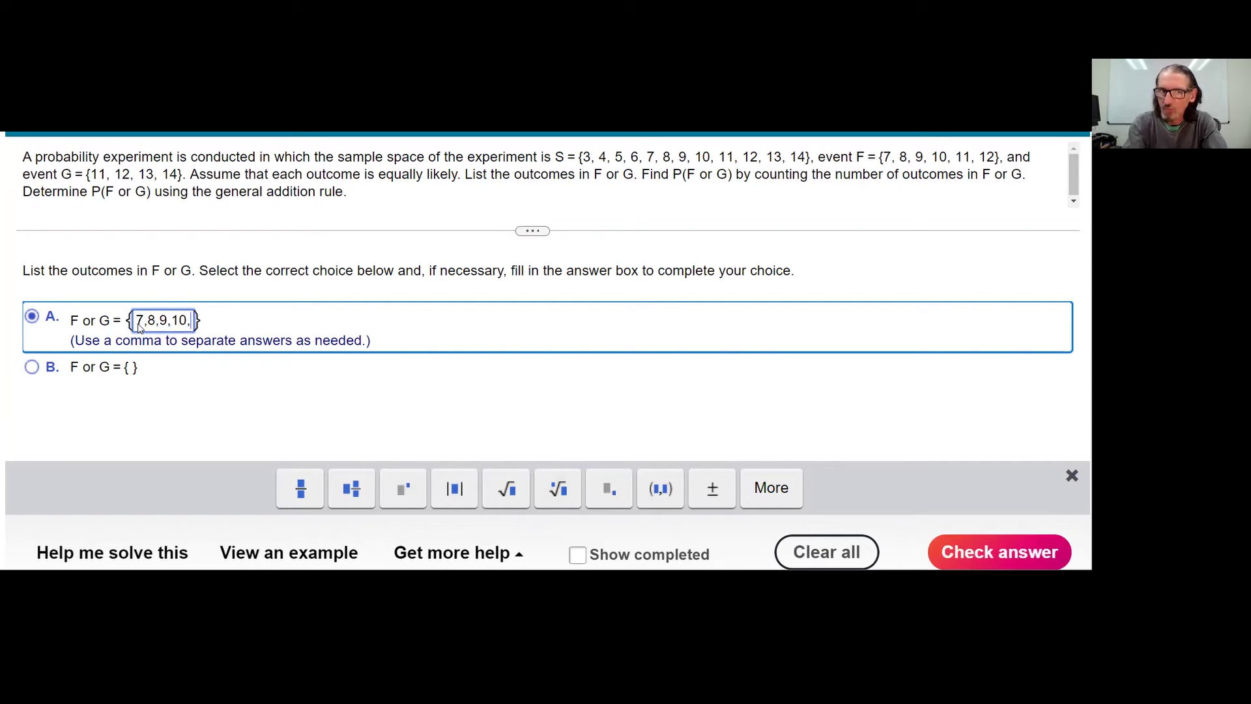
text(11,12,13,)
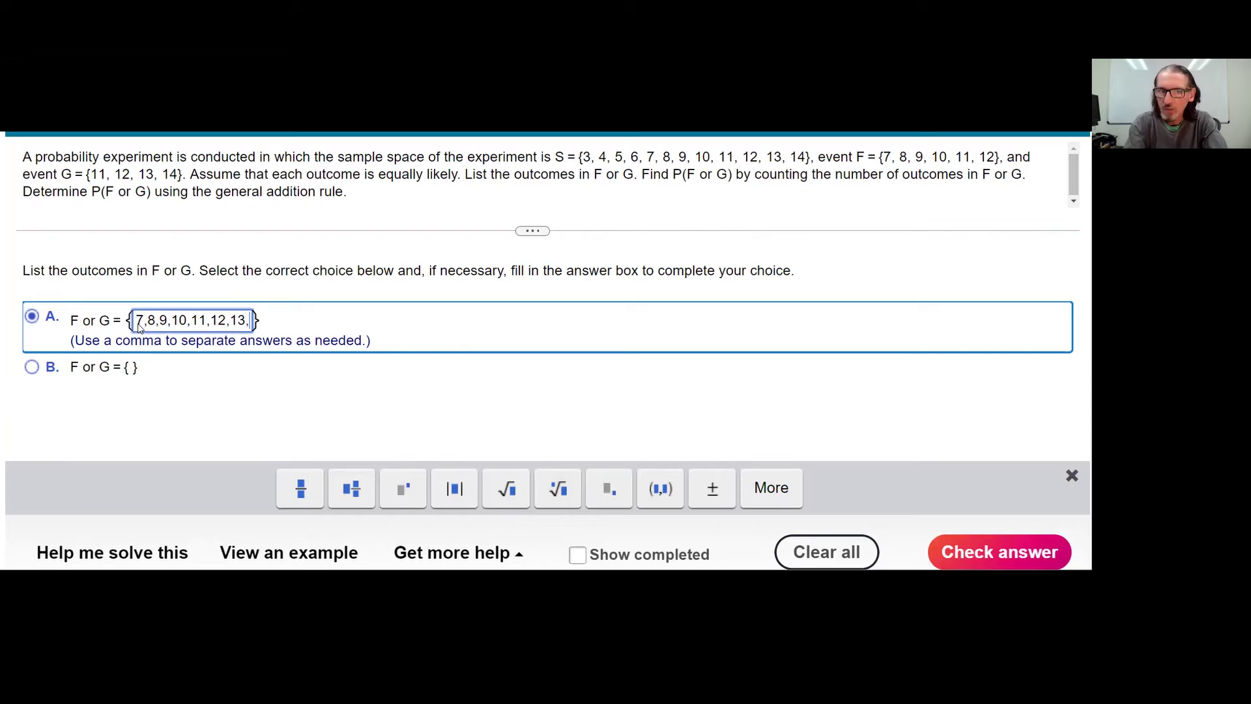
text(14)
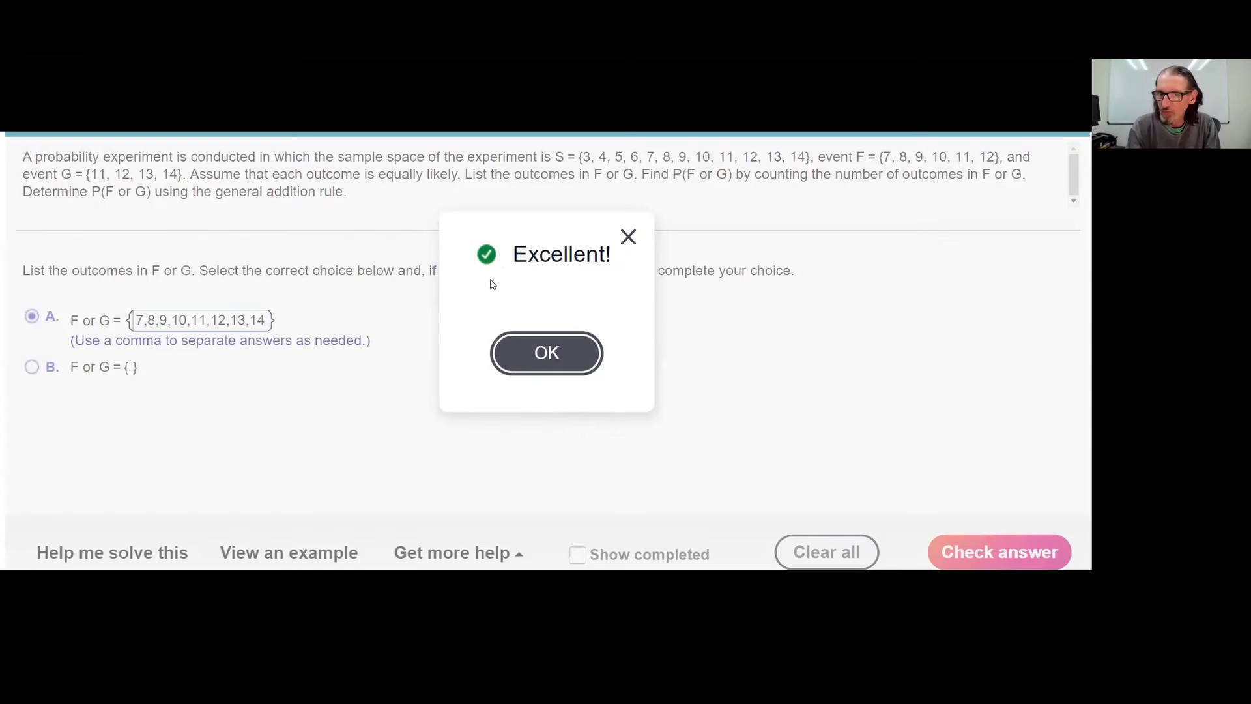
Dismiss the correct-answer message and enter 0.667 as P(F or G)
click(560, 353)
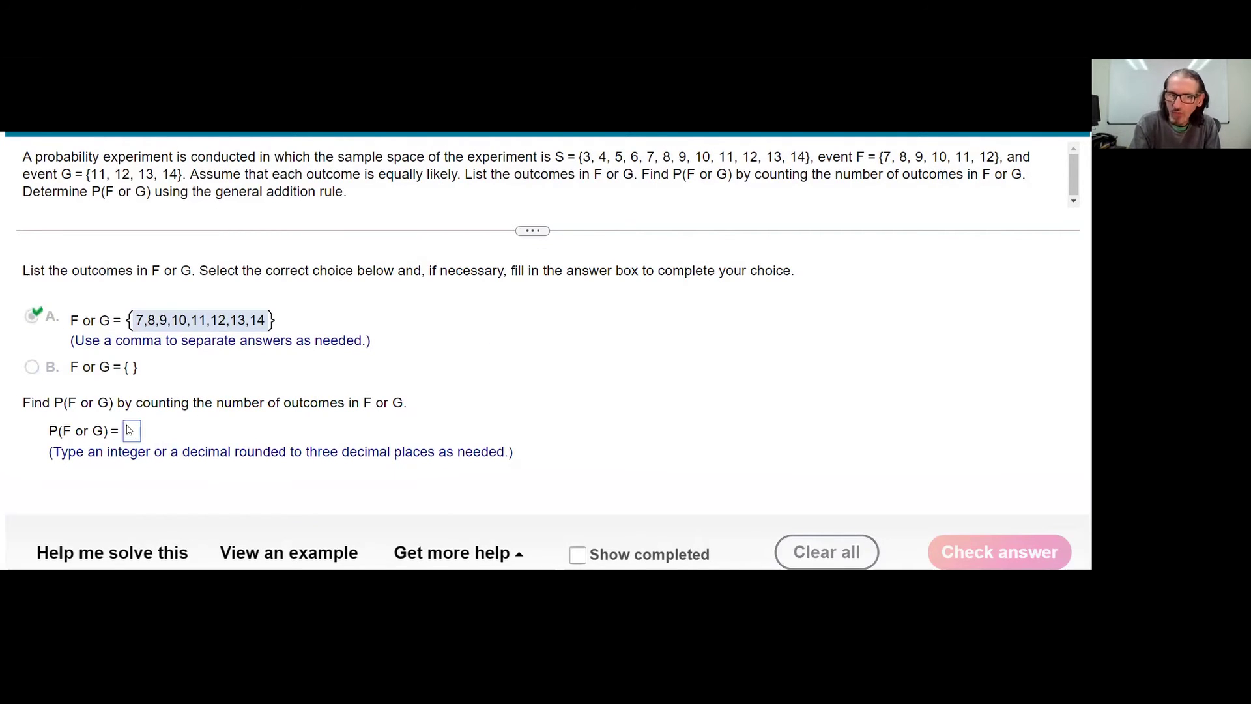
click(130, 430)
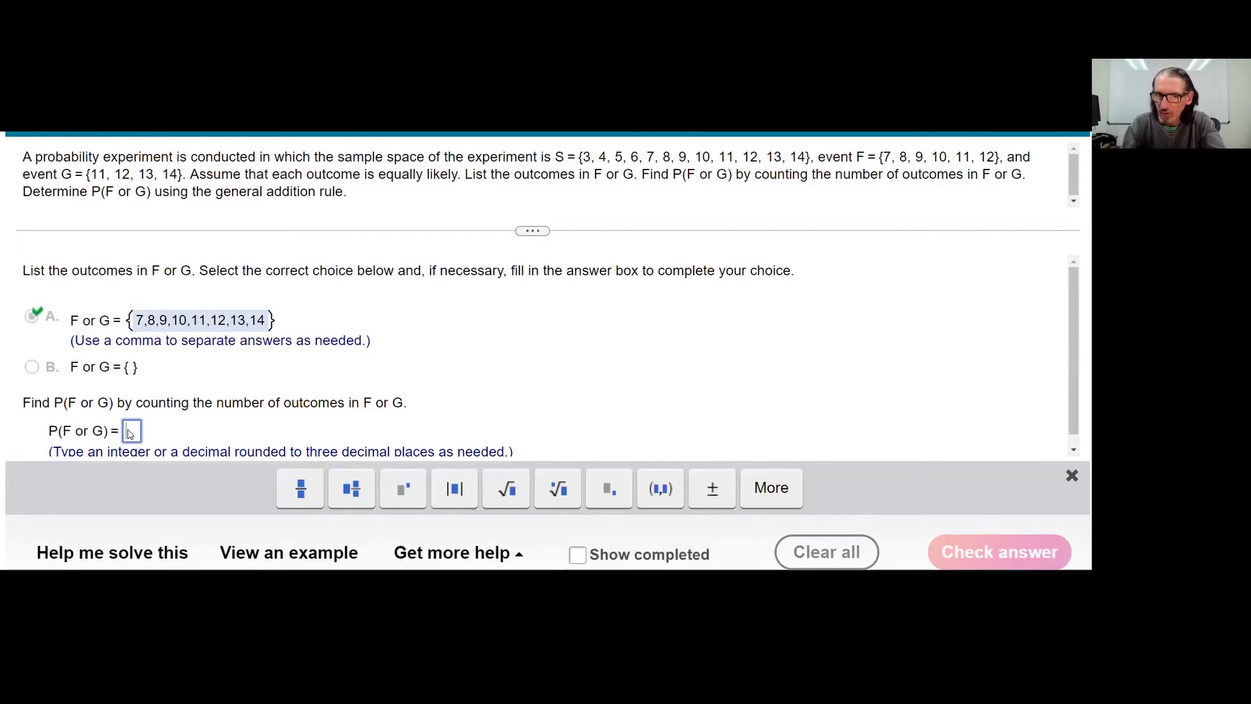
text(0)
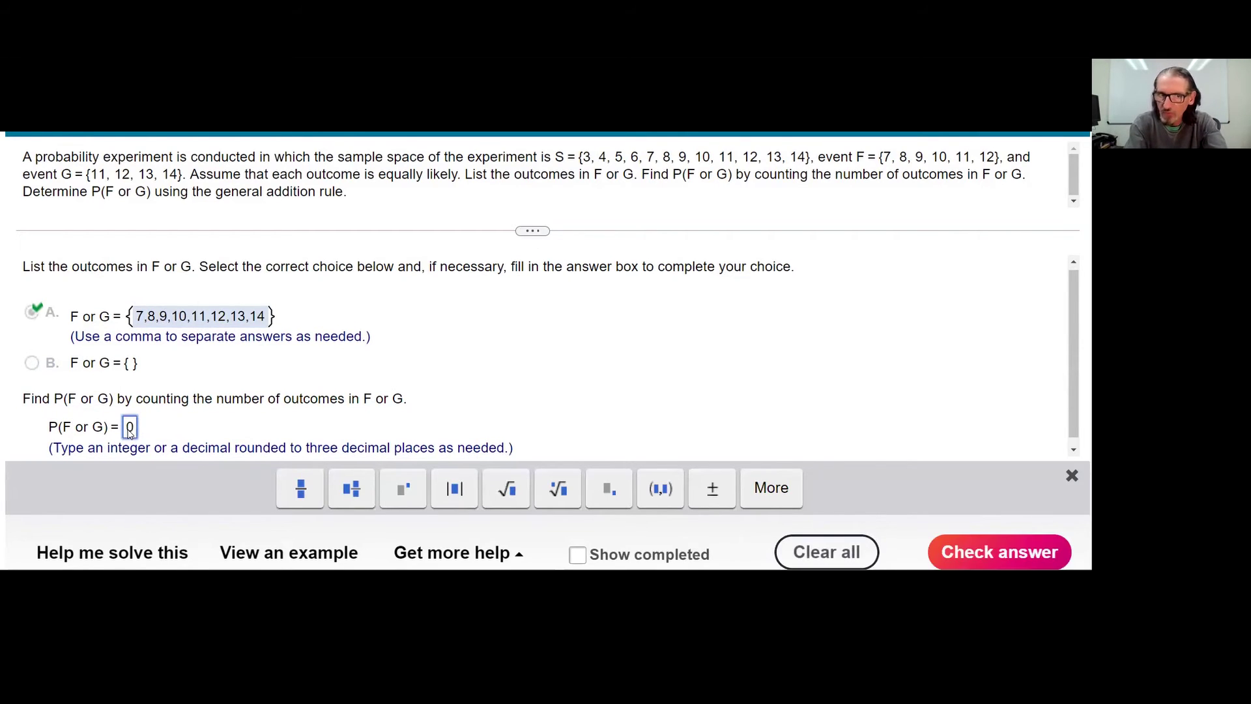
text(6)
key(BackSpace)
text(.667)
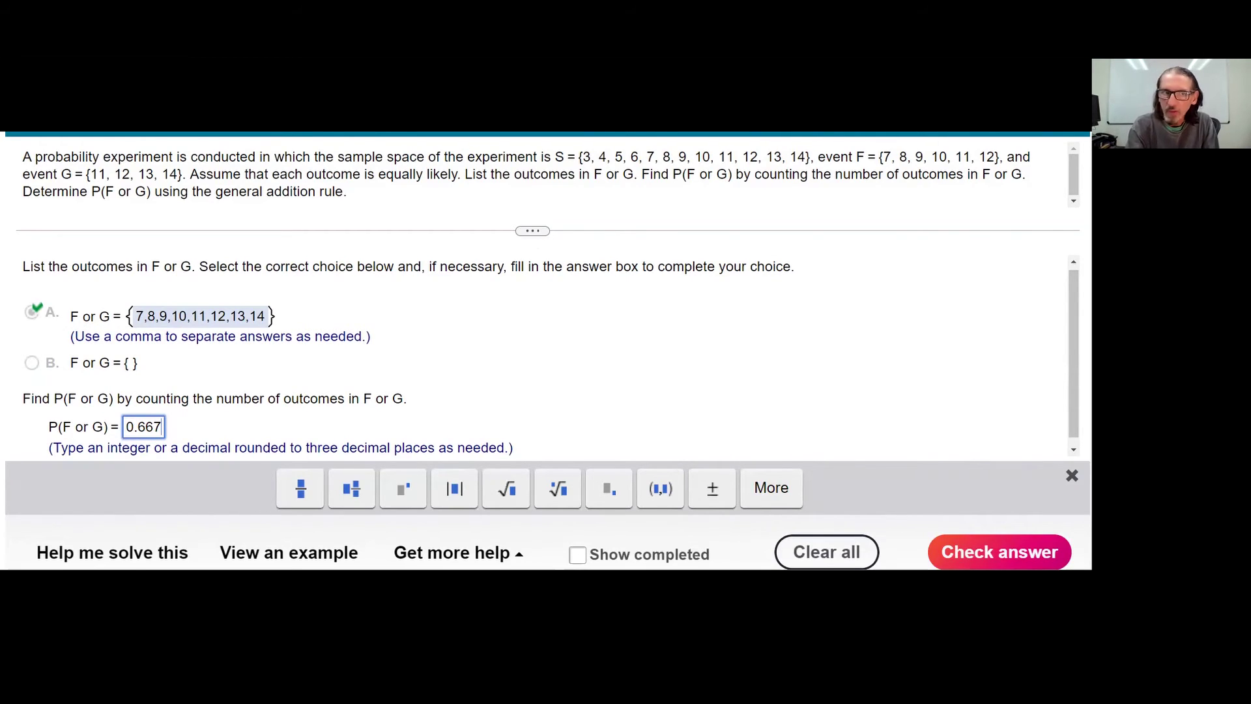
key(Tab)
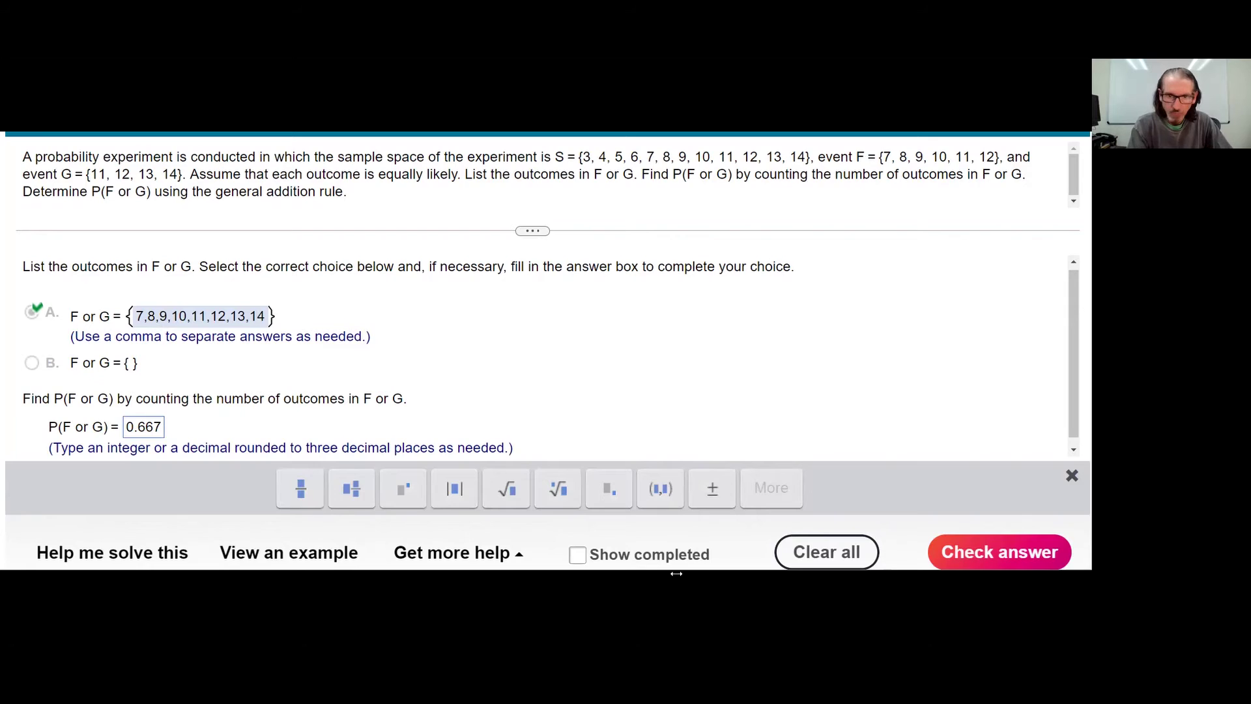
Switch to the Documate view of the handwritten general addition rule notes
key(alt+Tab)
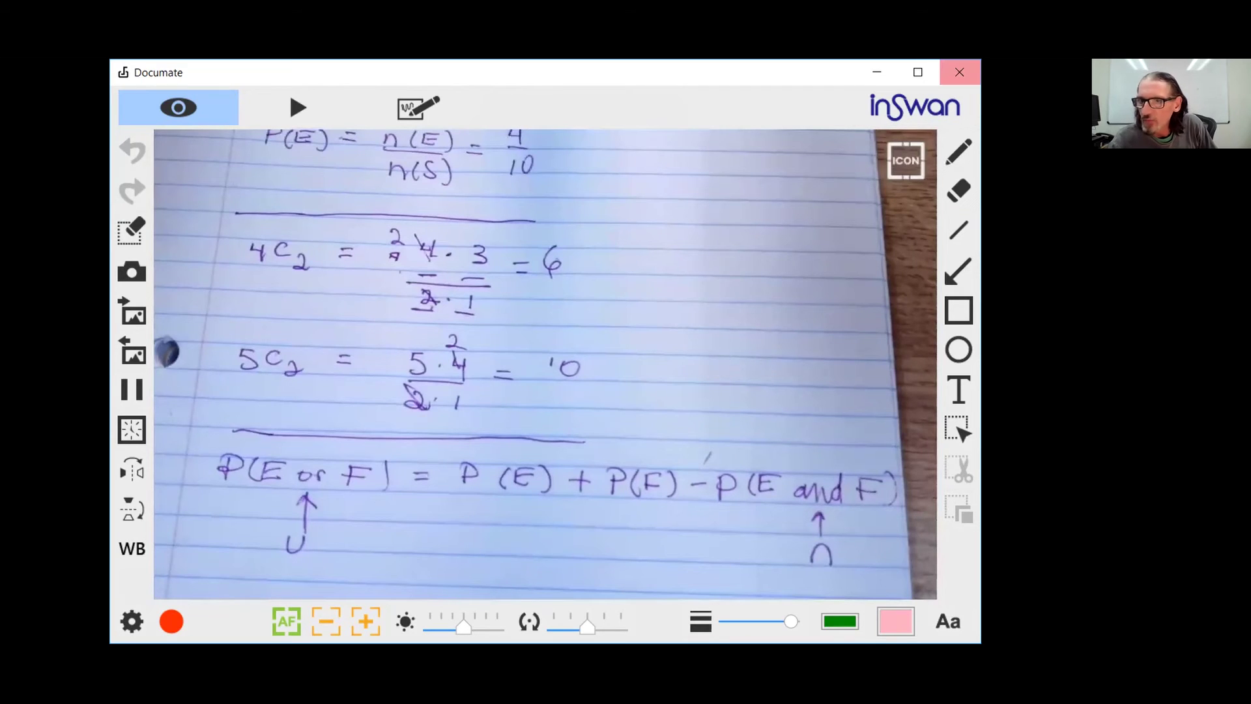
Close the Documate handwritten notes window
click(958, 72)
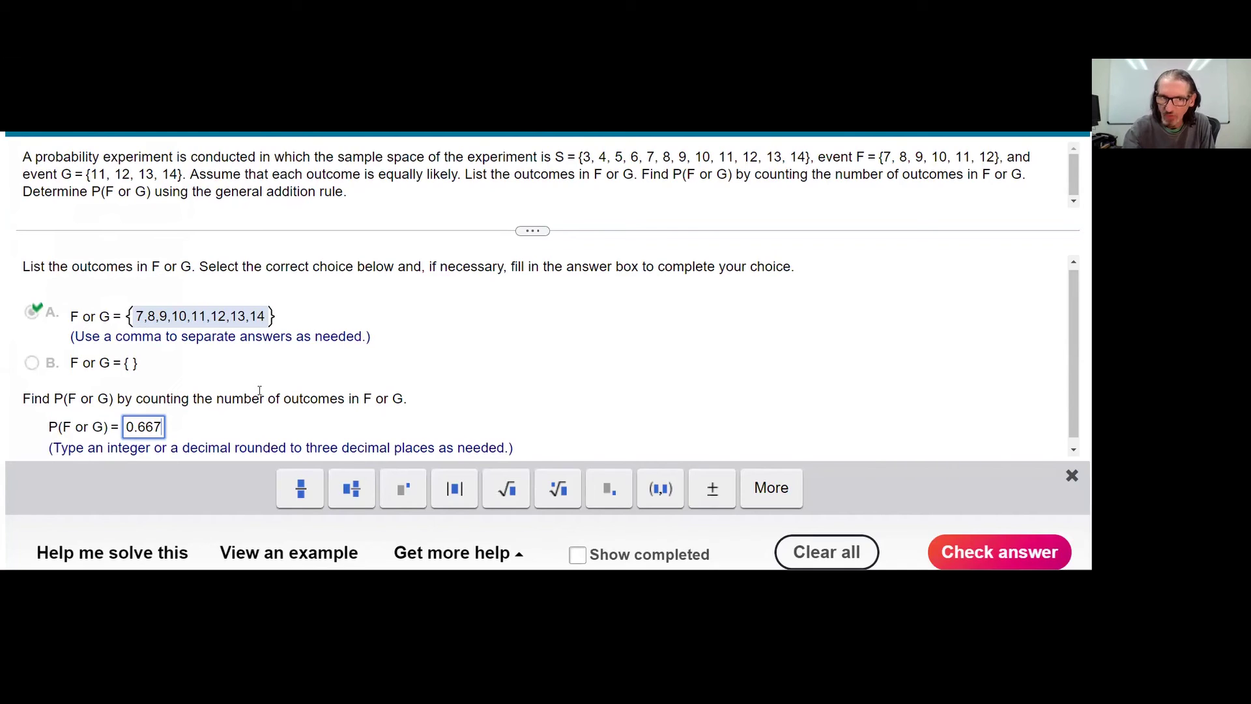
Submit 0.667 for checking and dismiss the Good job message
key(Return)
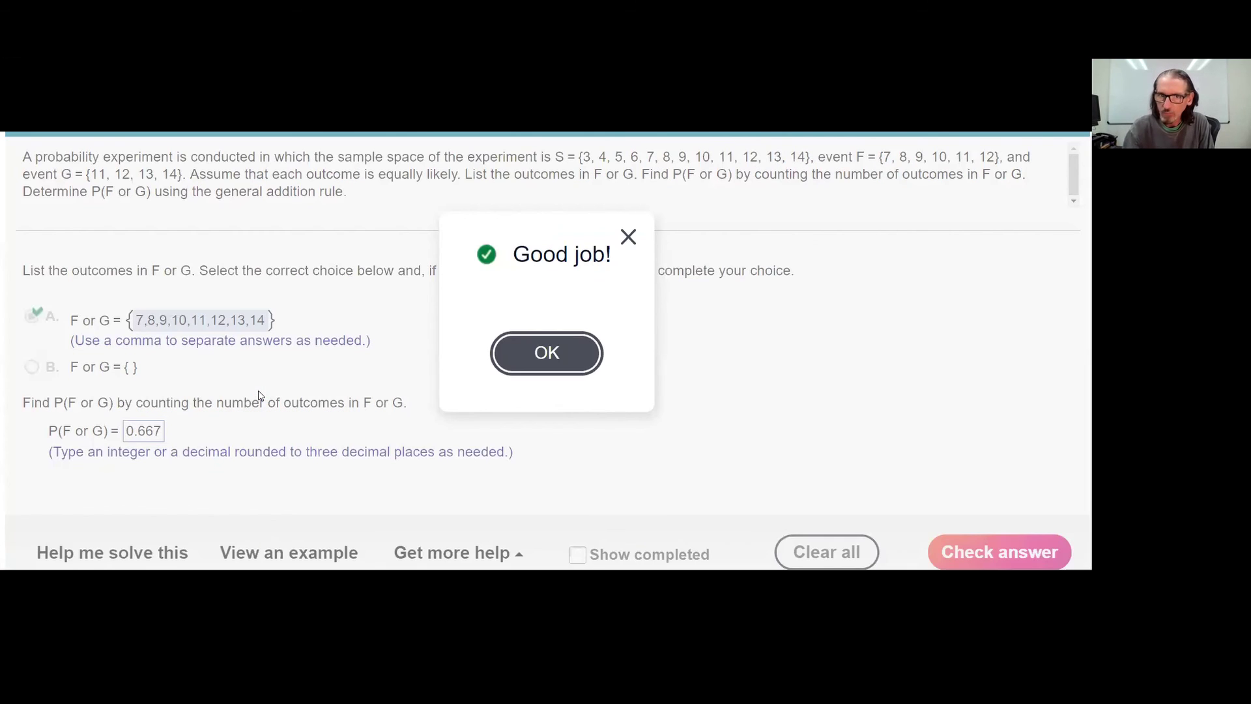
key(Return)
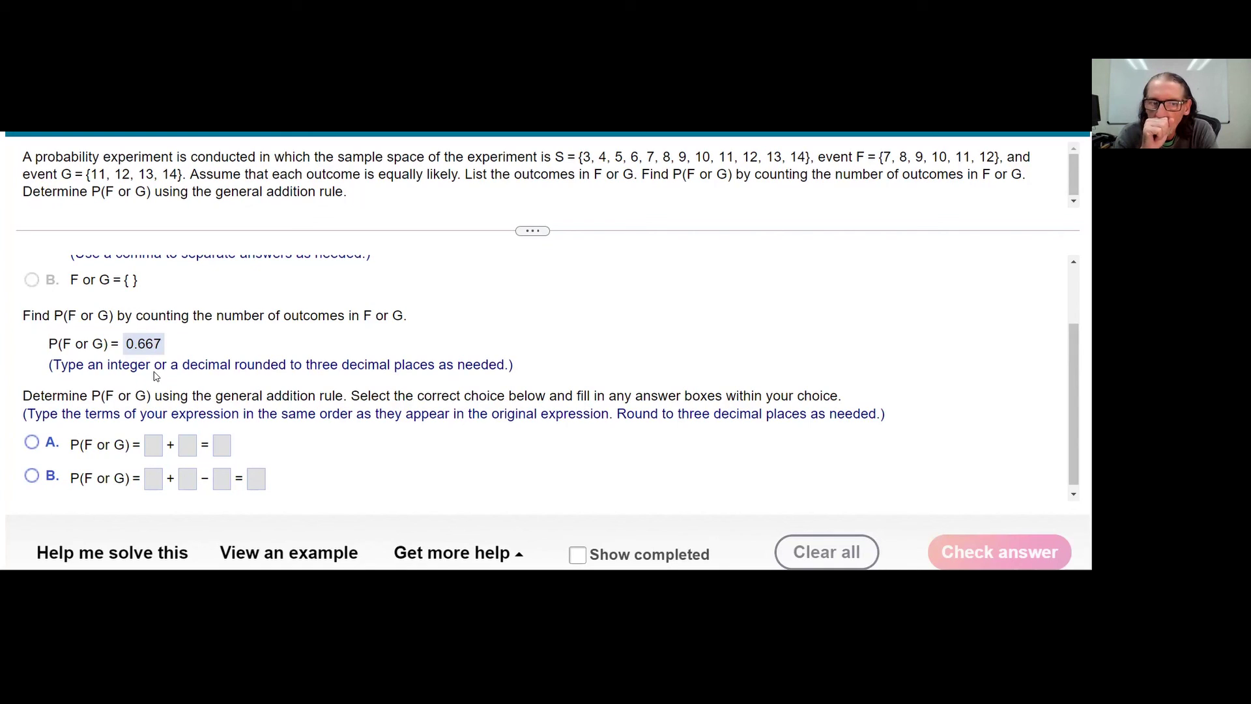
Choose option B, the general addition rule form that subtracts the overlap P(F and G)
click(112, 552)
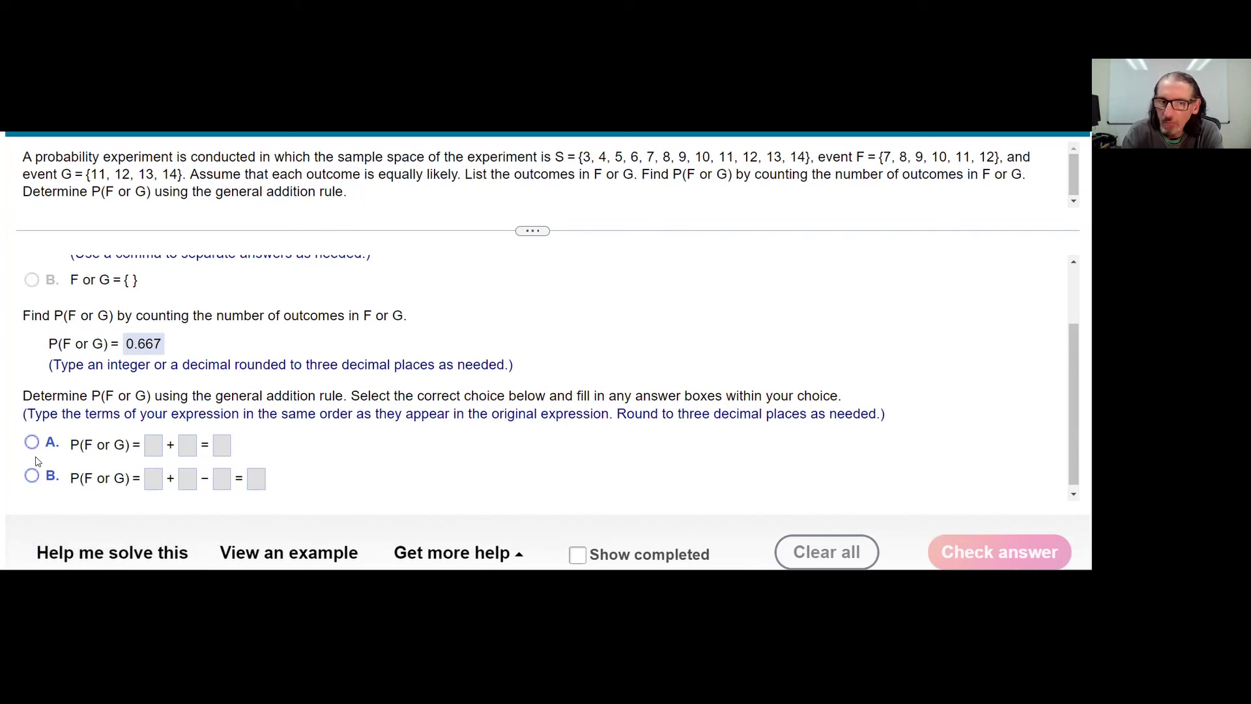
click(155, 480)
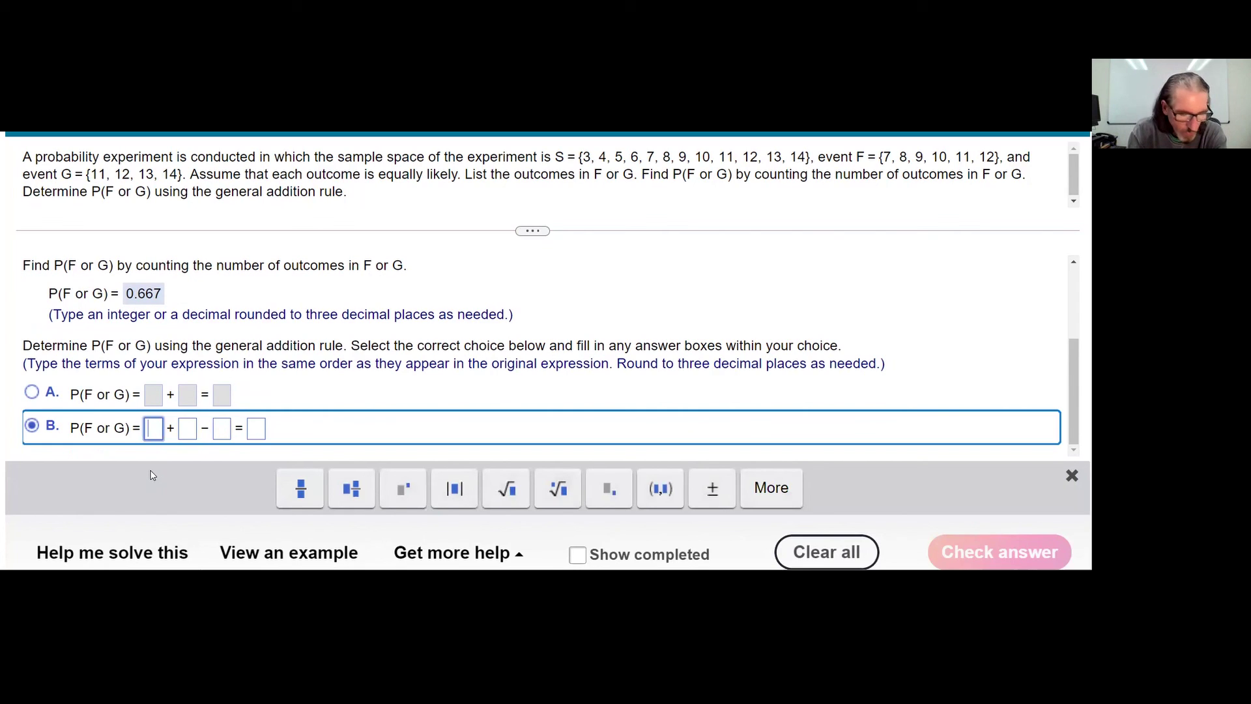
click(151, 475)
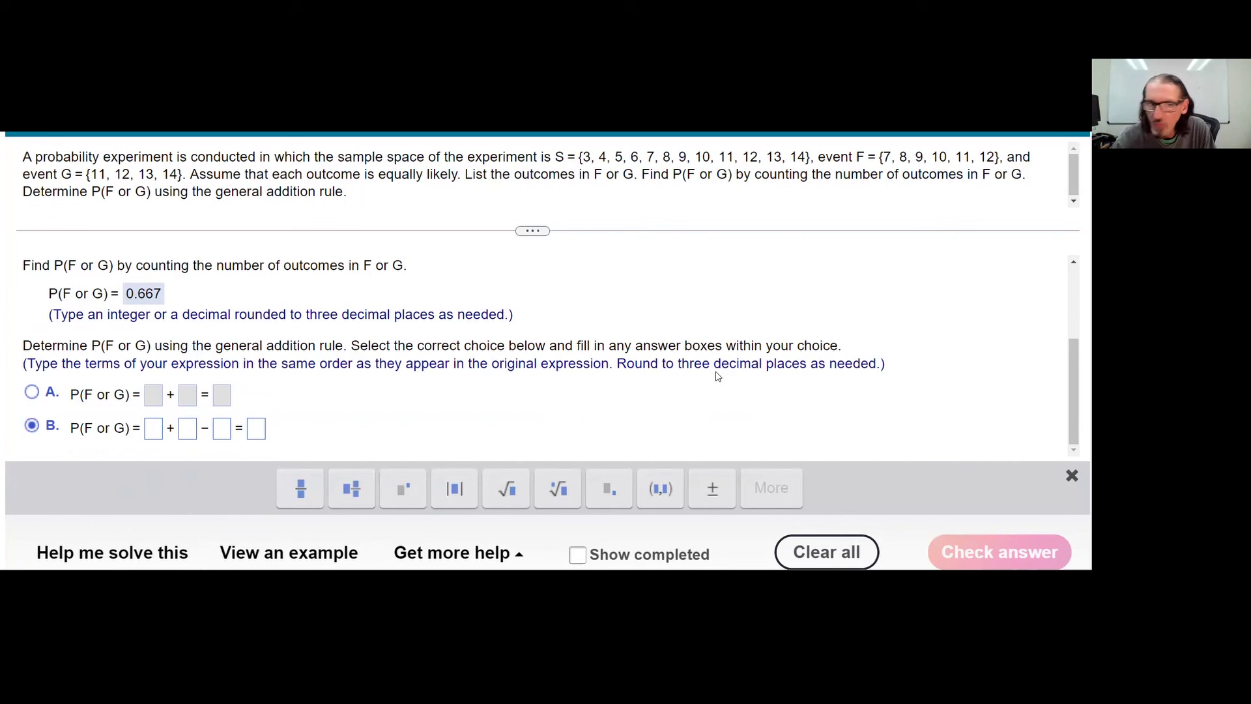
Enter 0.5 for P(F) and 0.333 for P(G), and begin the overlap term with 0.168
click(157, 426)
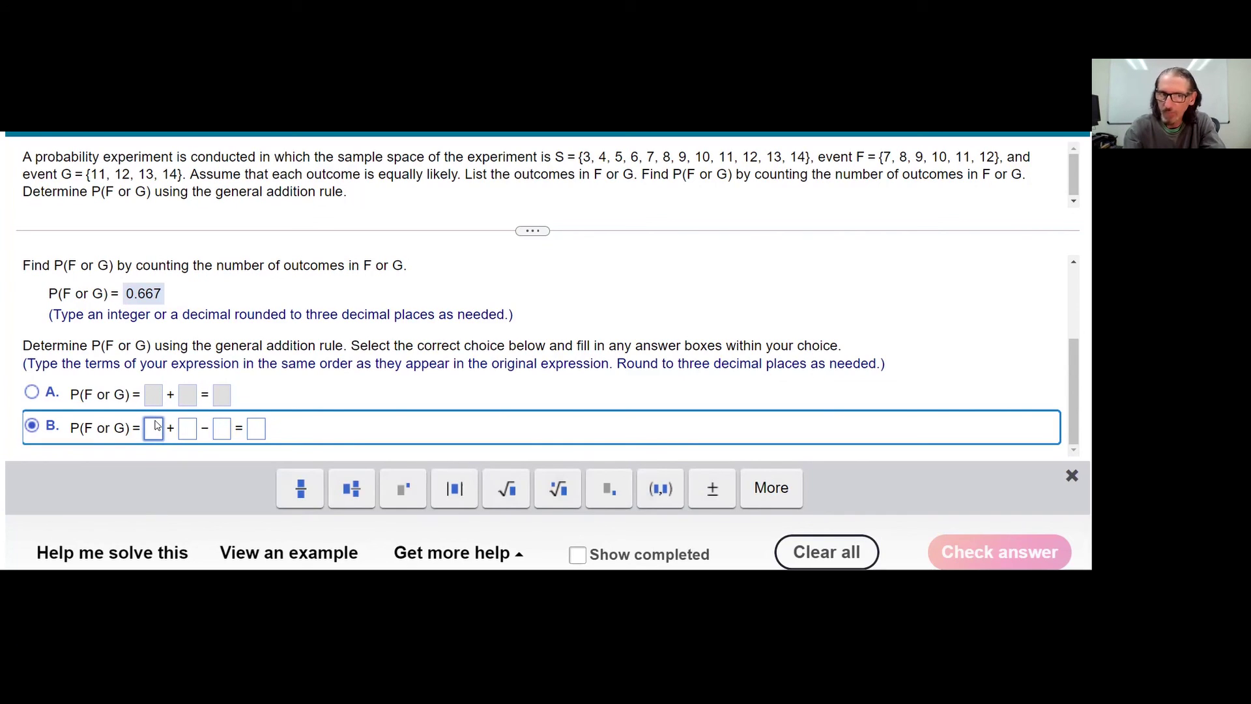
text(0.5)
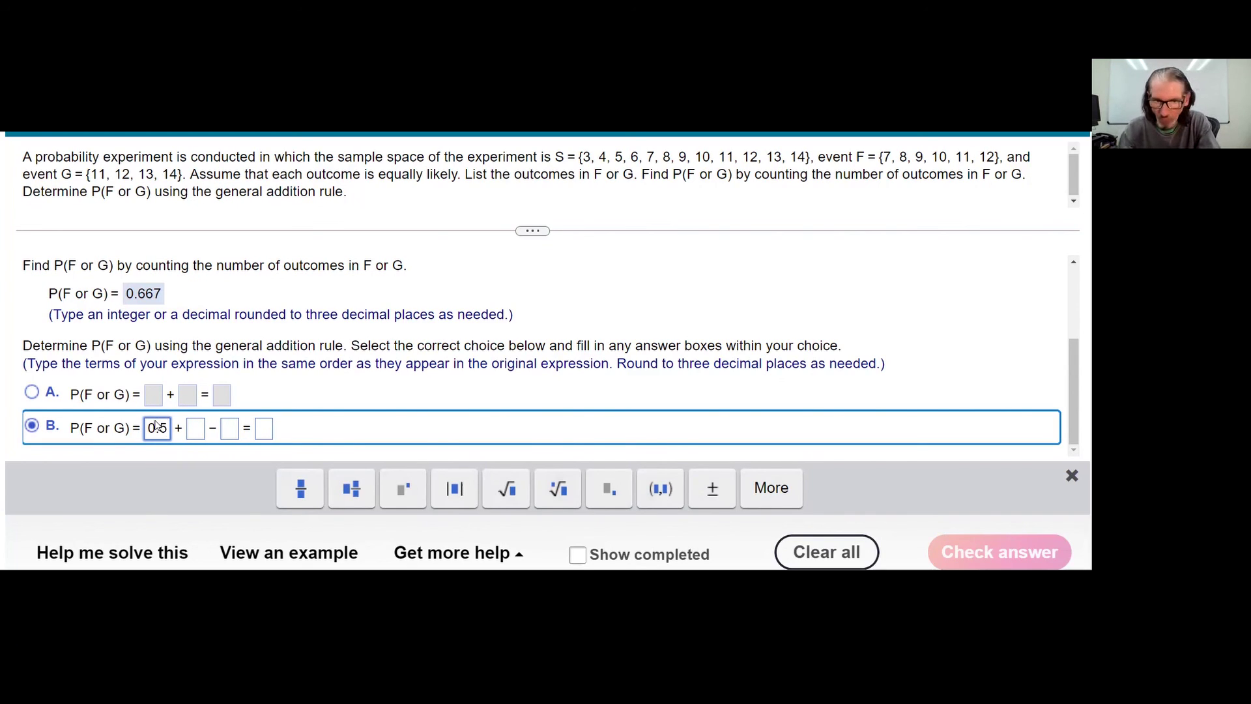
key(Tab)
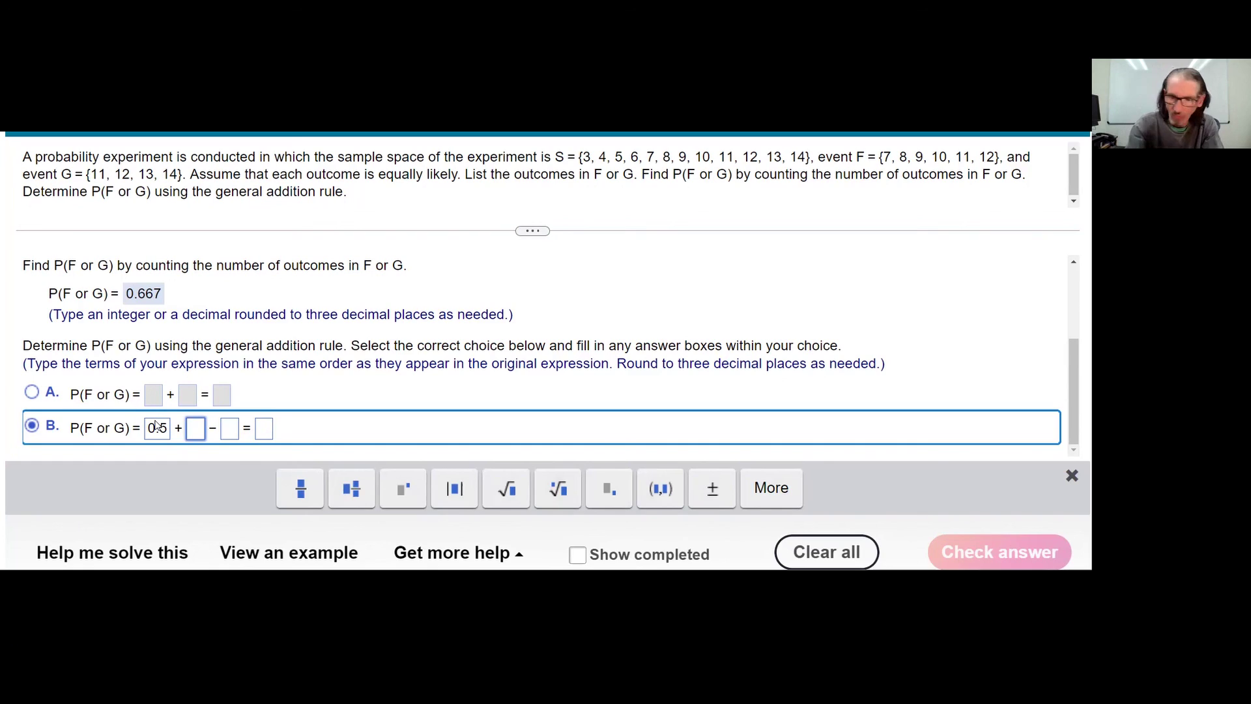
text(0)
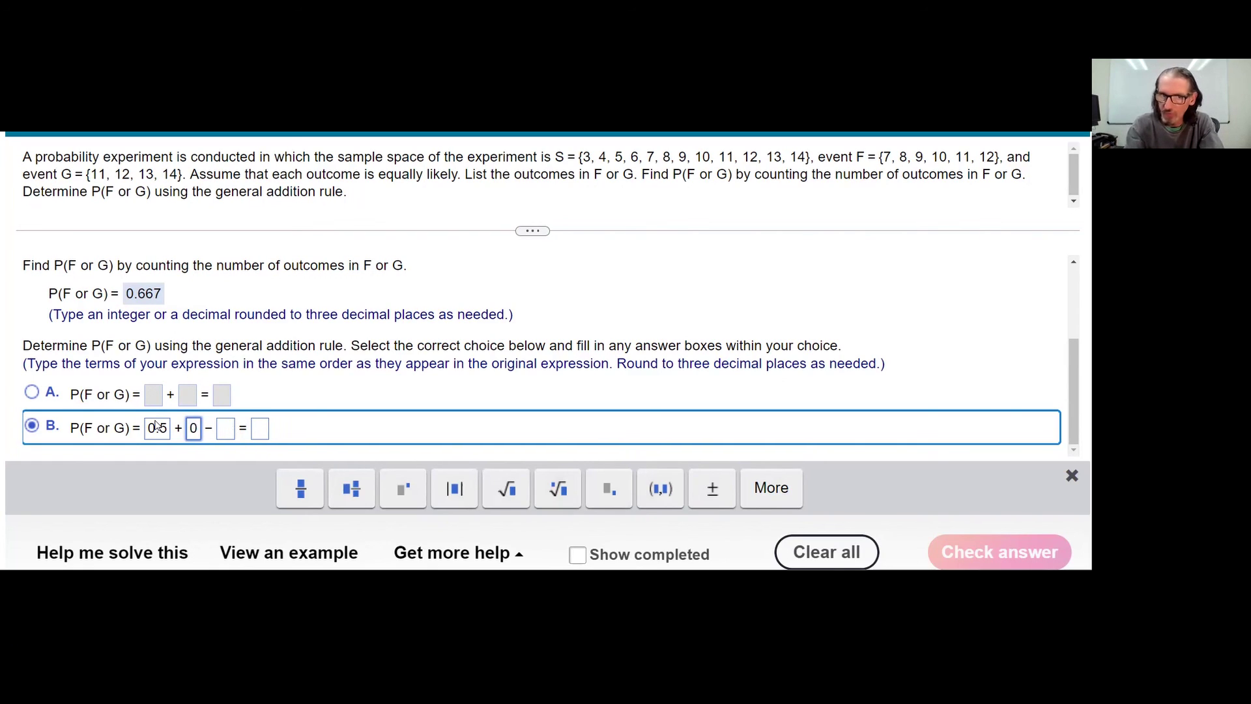
text(.333)
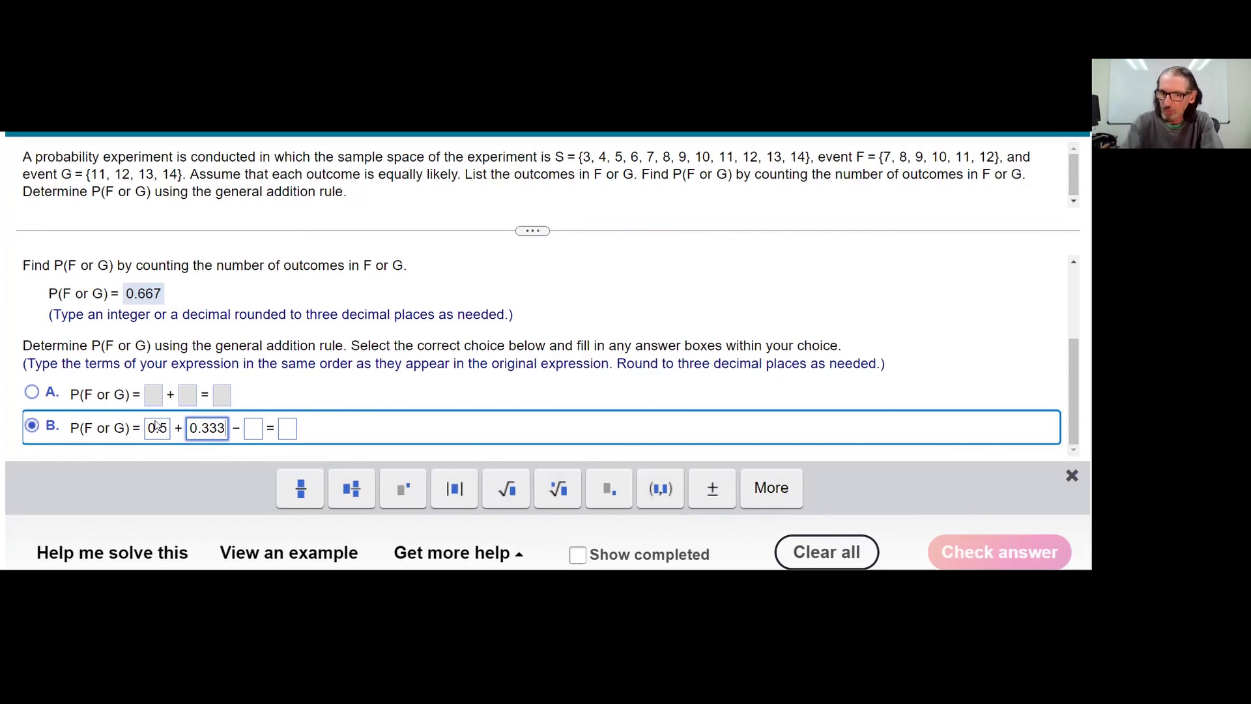
key(Tab)
text(0.)
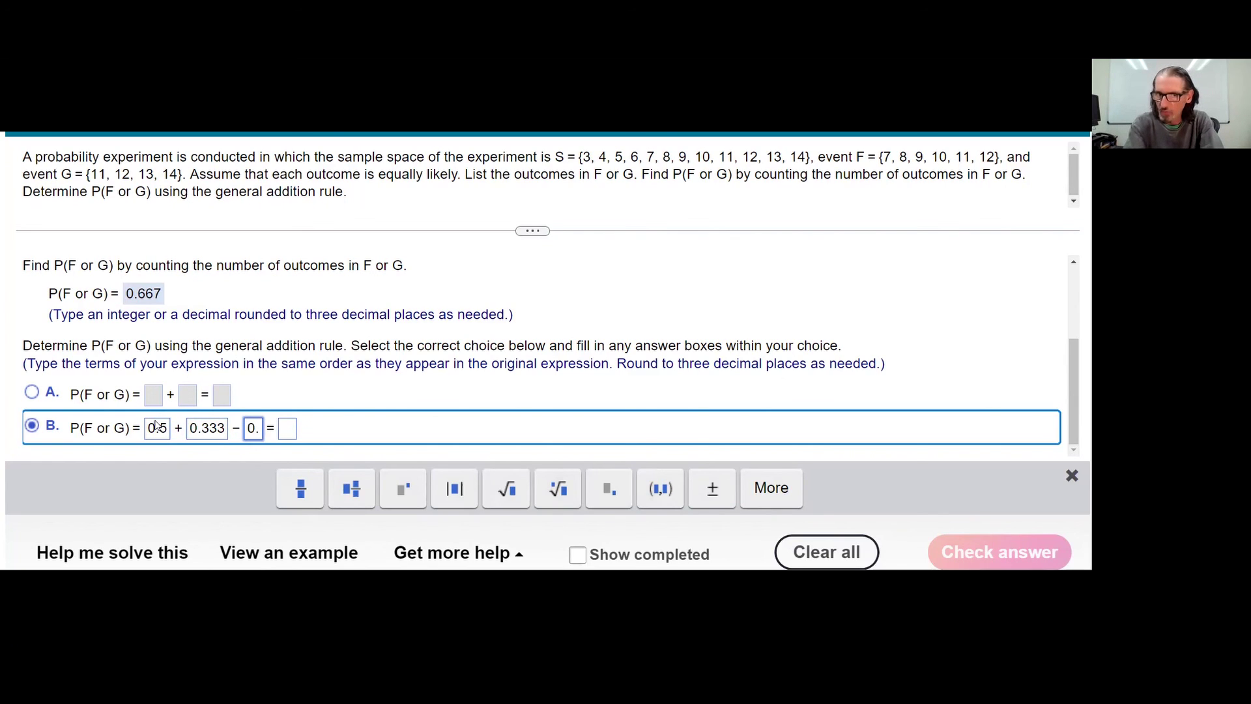